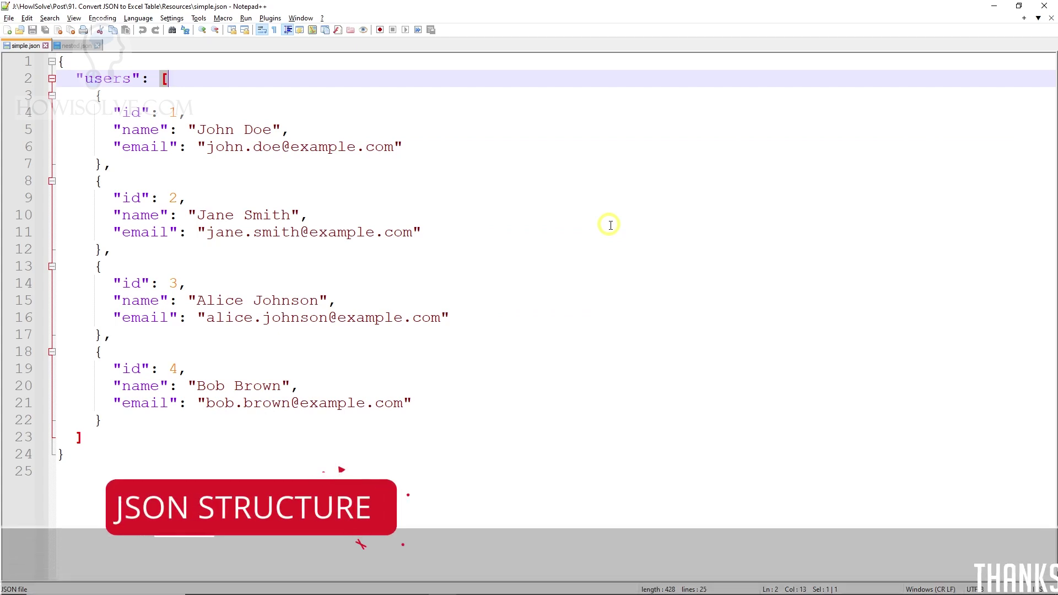
- Review the users array in simple.json and its records' id, name and email fields
drag(76, 79, 131, 79)
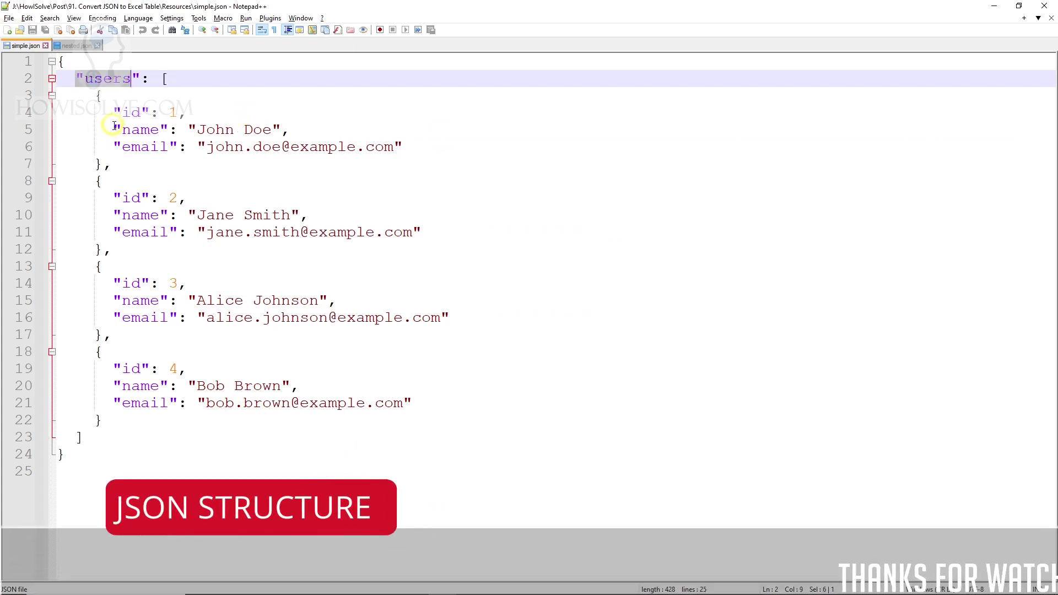
drag(84, 79, 131, 79)
click(163, 79)
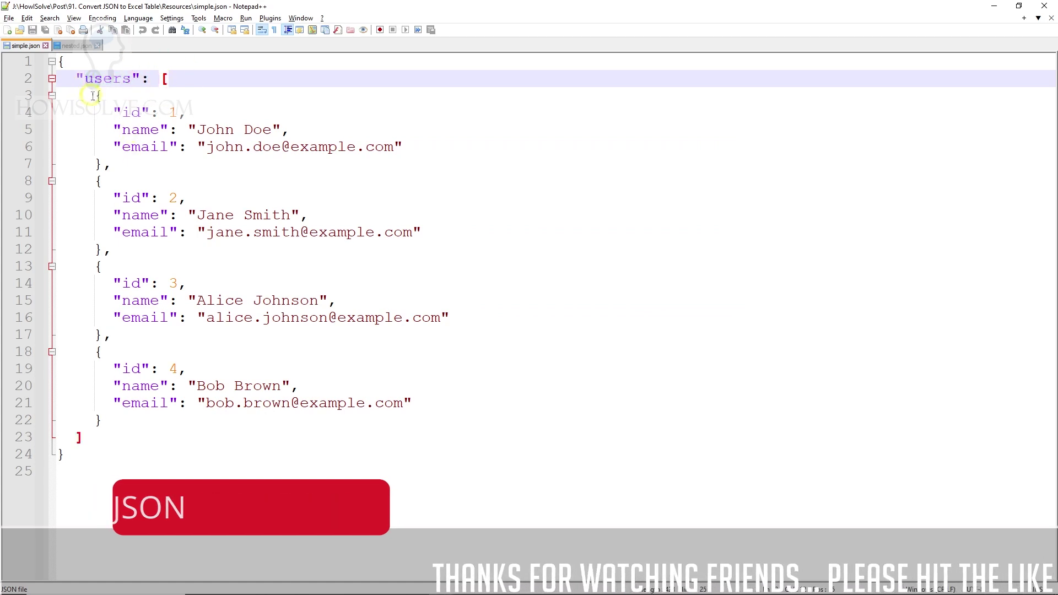
mouse_move(95, 91)
mouse_down()
mouse_move(137, 183)
mouse_move(141, 146)
mouse_up()
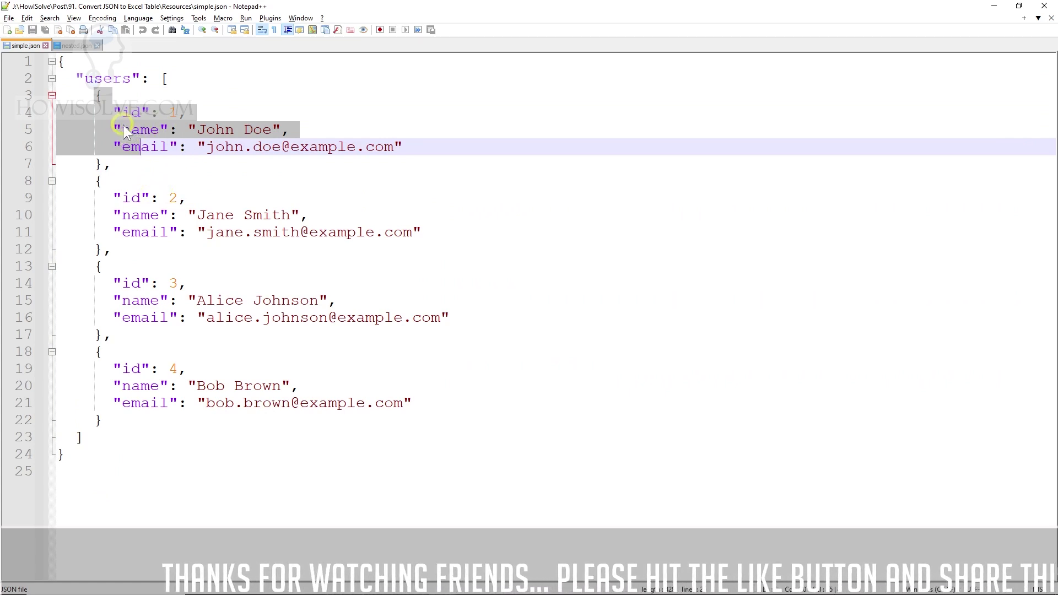
click(138, 112)
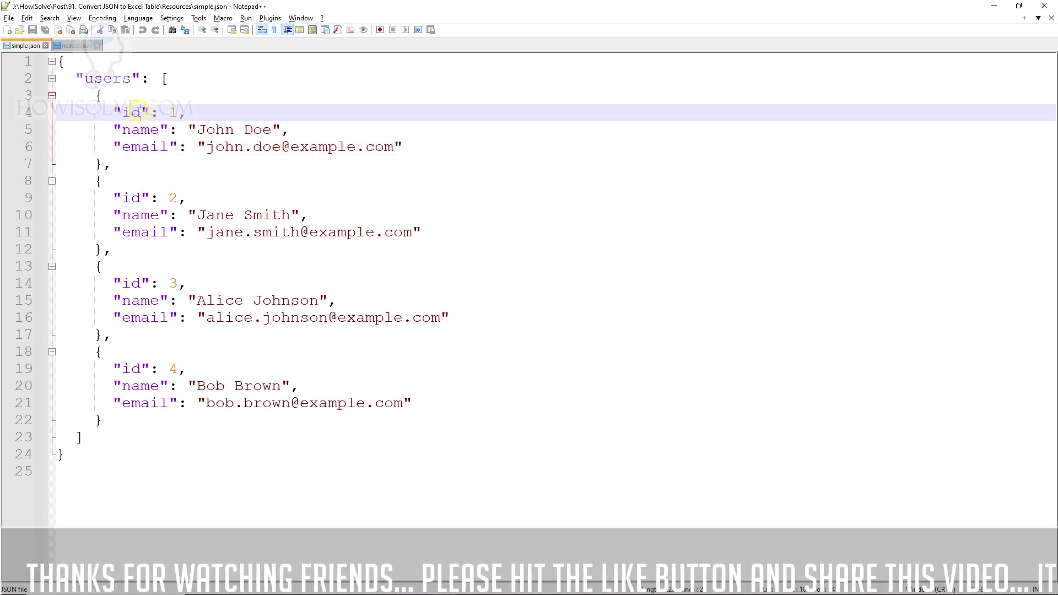
double_click(137, 112)
click(155, 130)
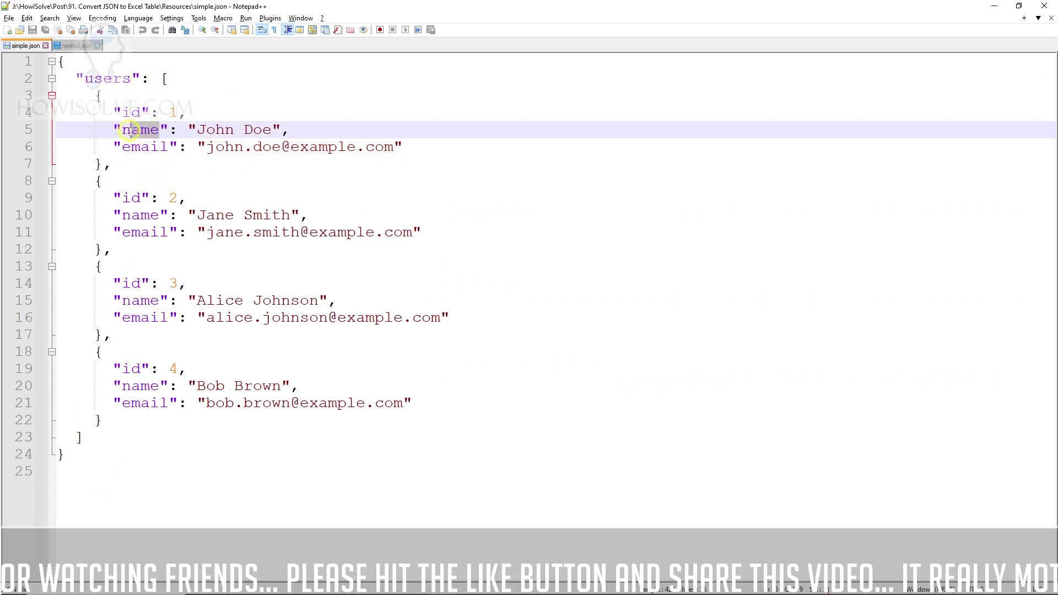
click(167, 146)
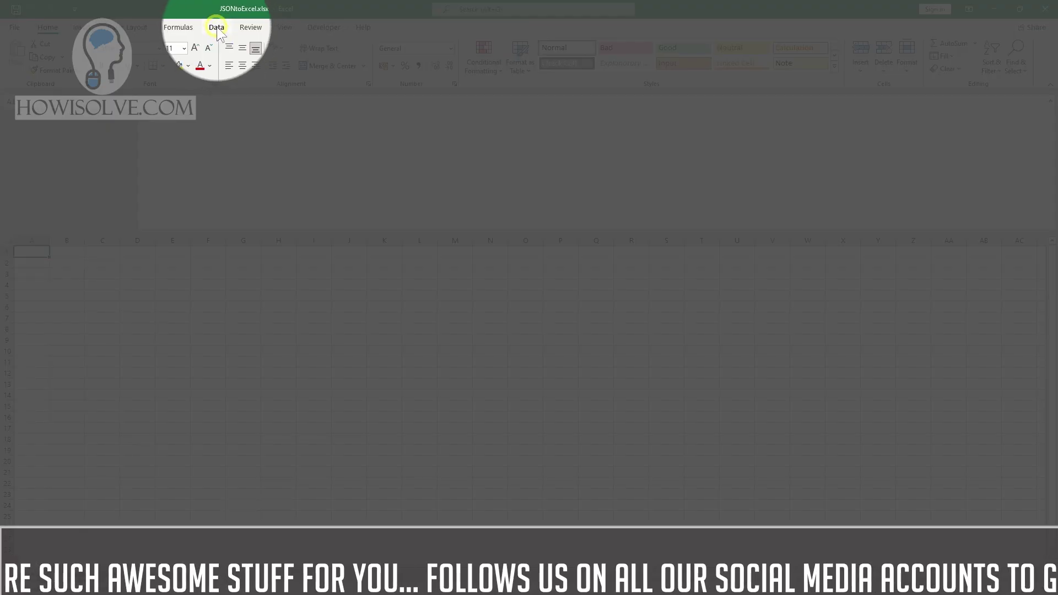
- Import simple.json into Power Query Editor via Data > Get Data > From File > From JSON
click(218, 32)
click(25, 77)
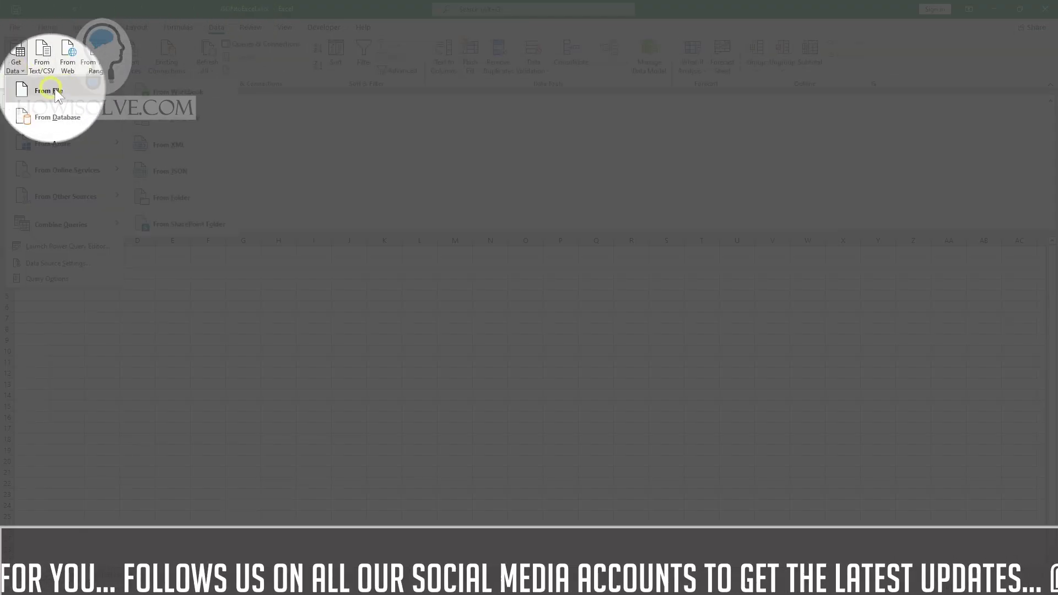
click(55, 91)
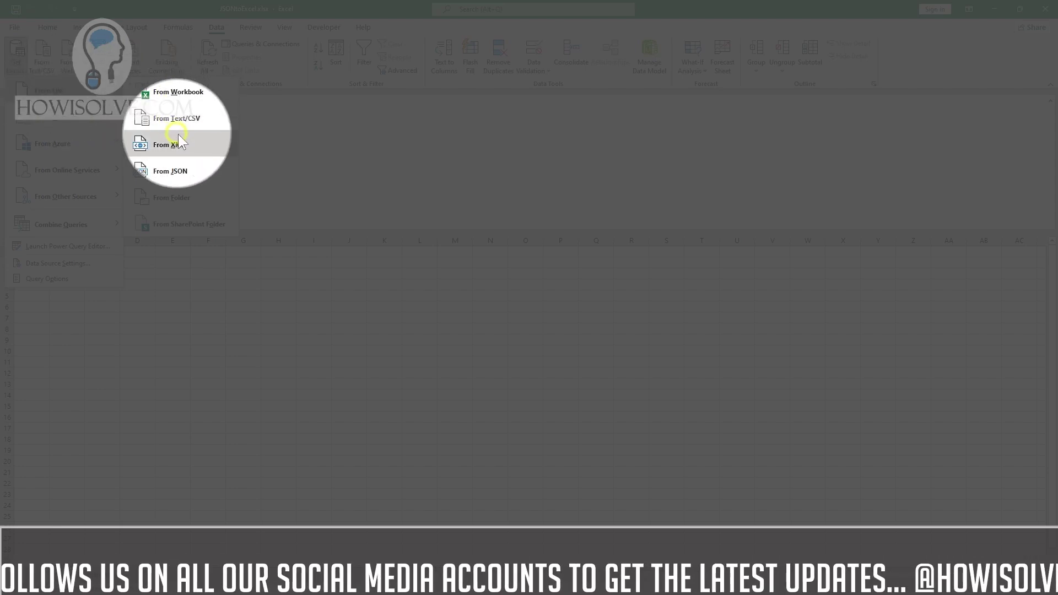
click(165, 173)
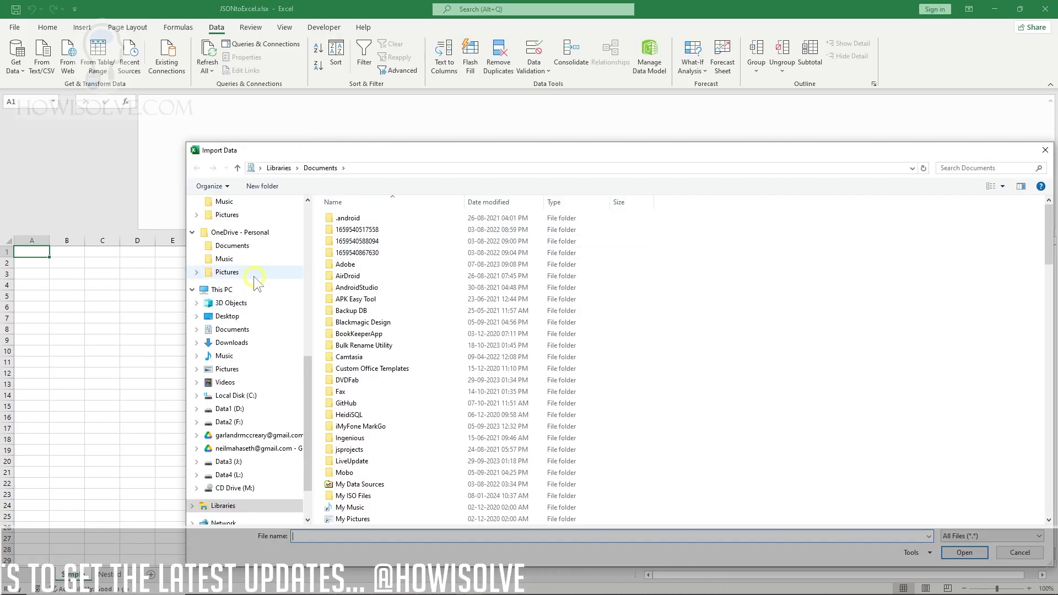
scroll(231, 287, up, 4)
scroll(256, 308, up, 6)
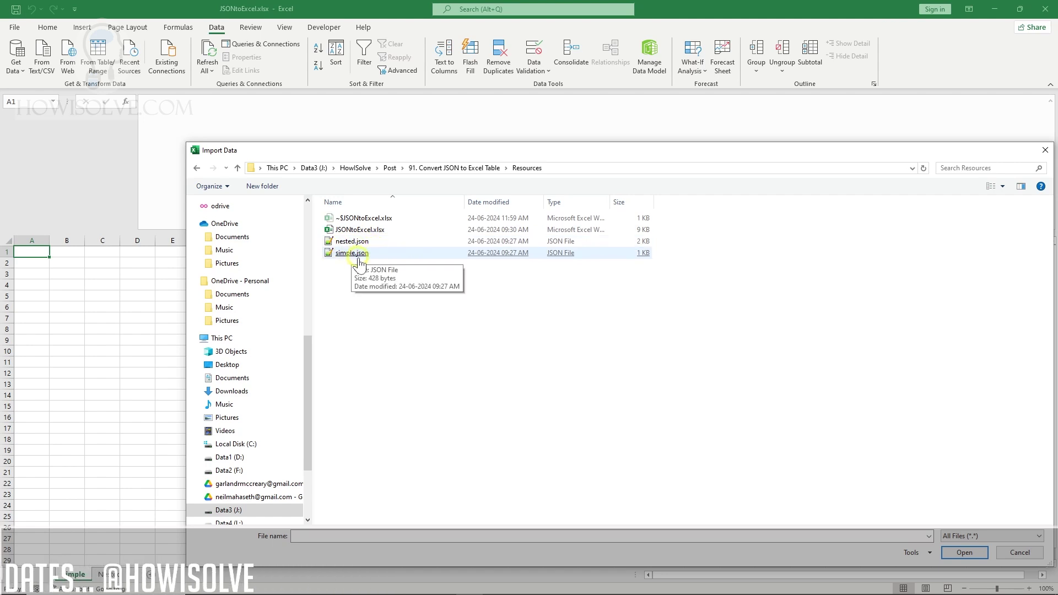
click(357, 258)
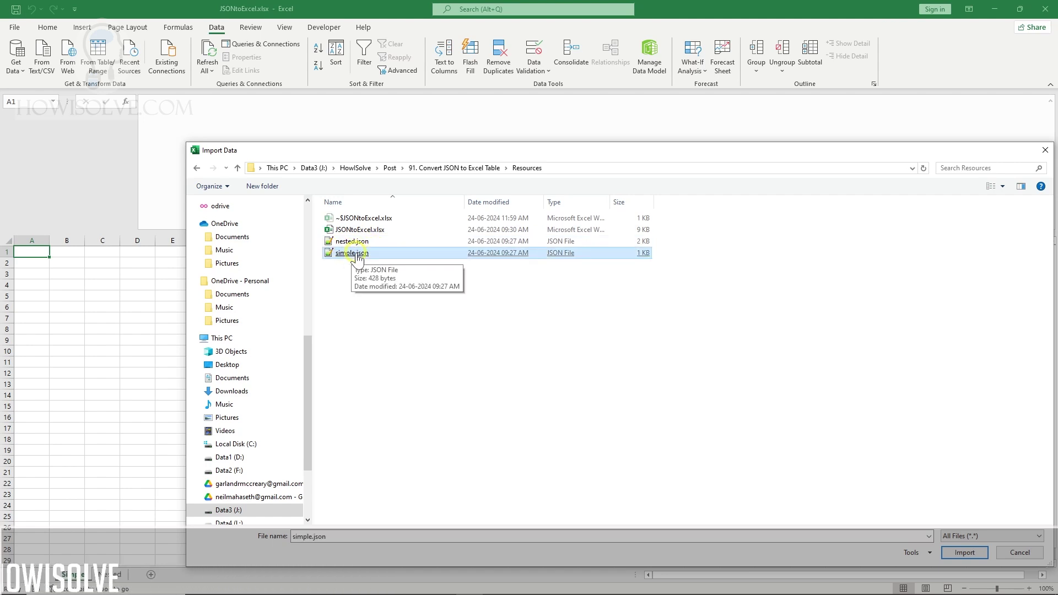
double_click(356, 255)
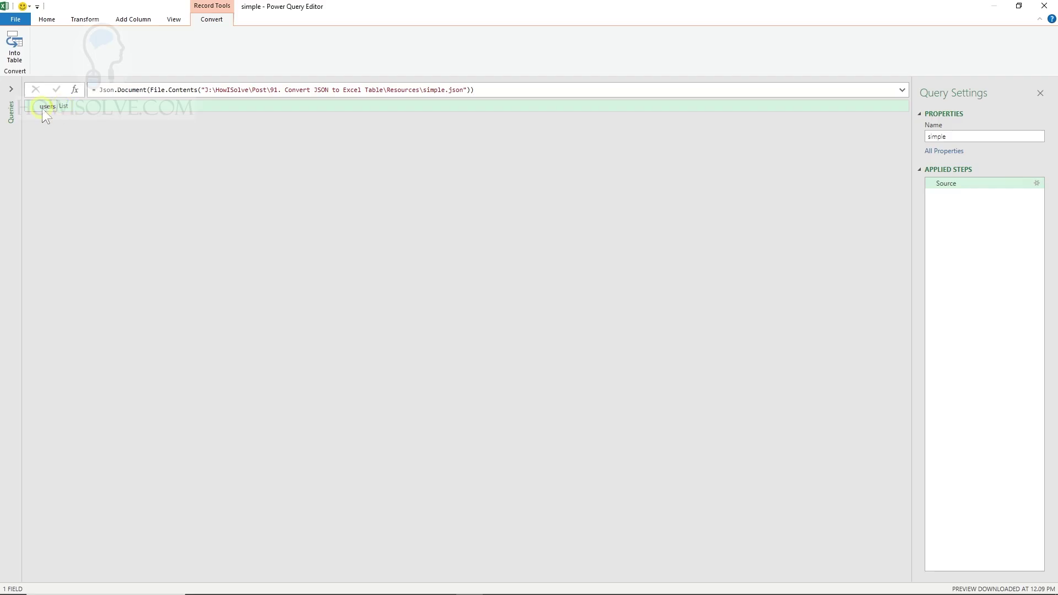
- Re-check the users key and its array brackets in simple.json, then return to Power Query
key(alt+Tab)
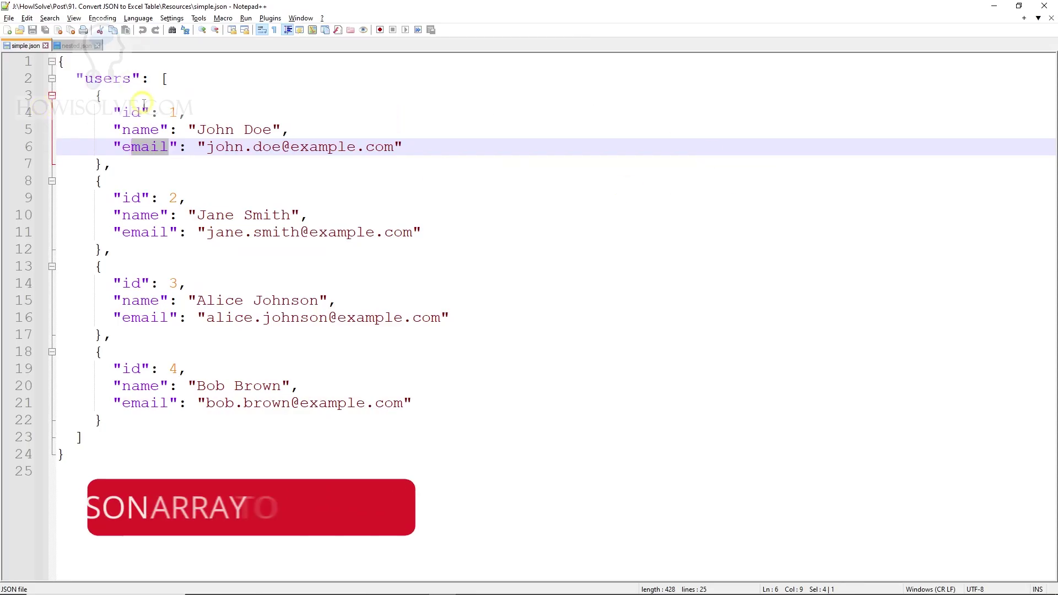
double_click(123, 79)
click(161, 78)
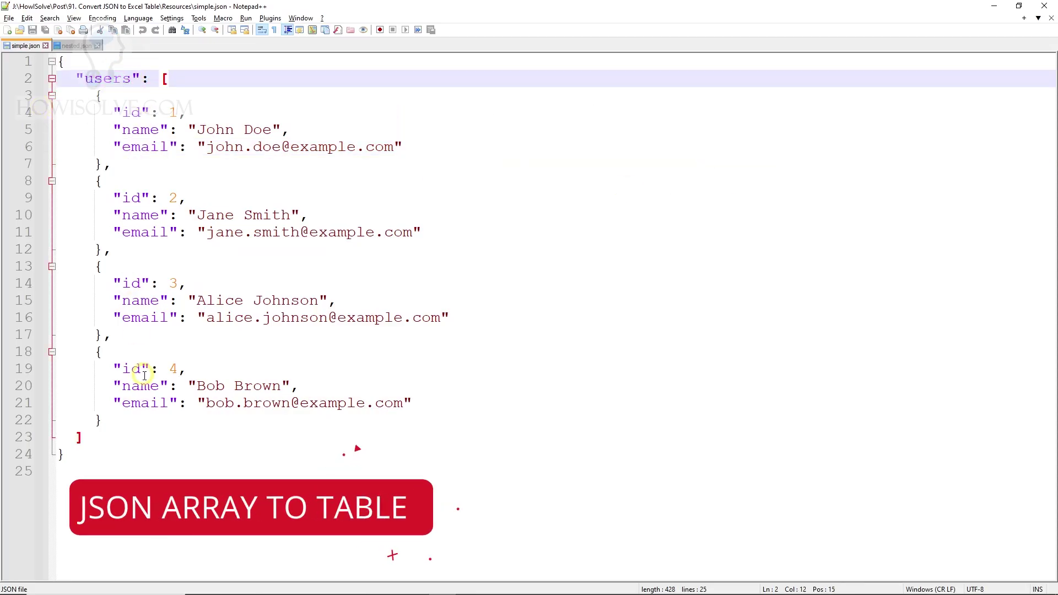
key(alt+Tab)
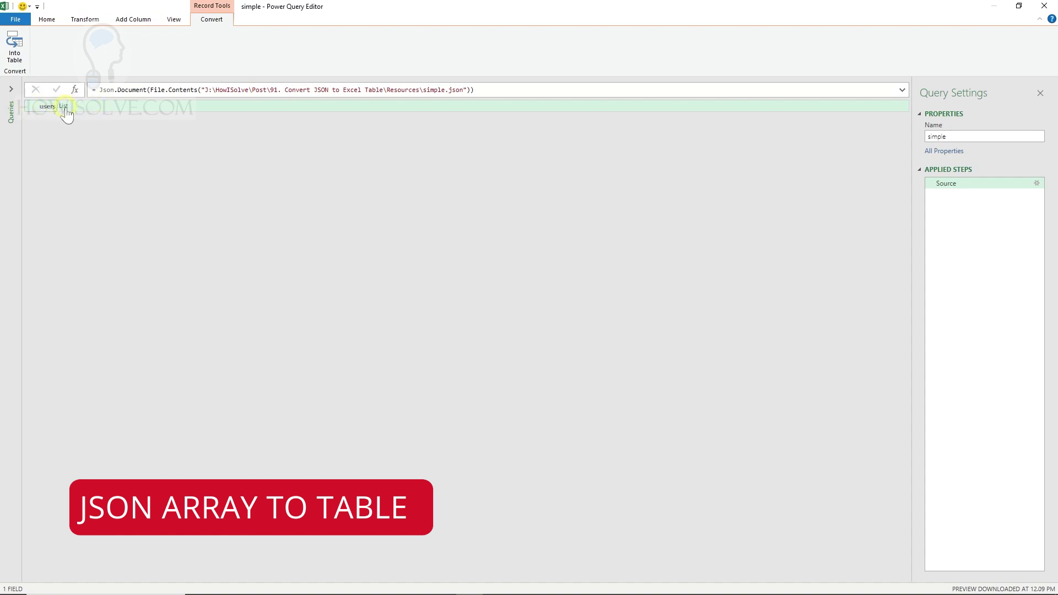
- Drill into the users list and convert its four records to a table with no delimiter
click(63, 107)
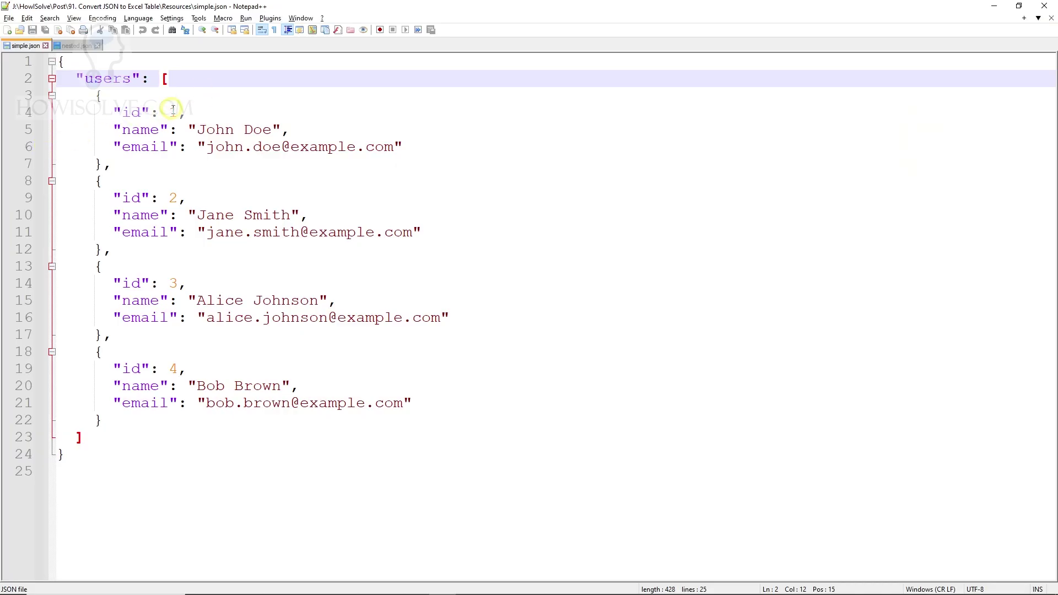
drag(172, 110, 147, 371)
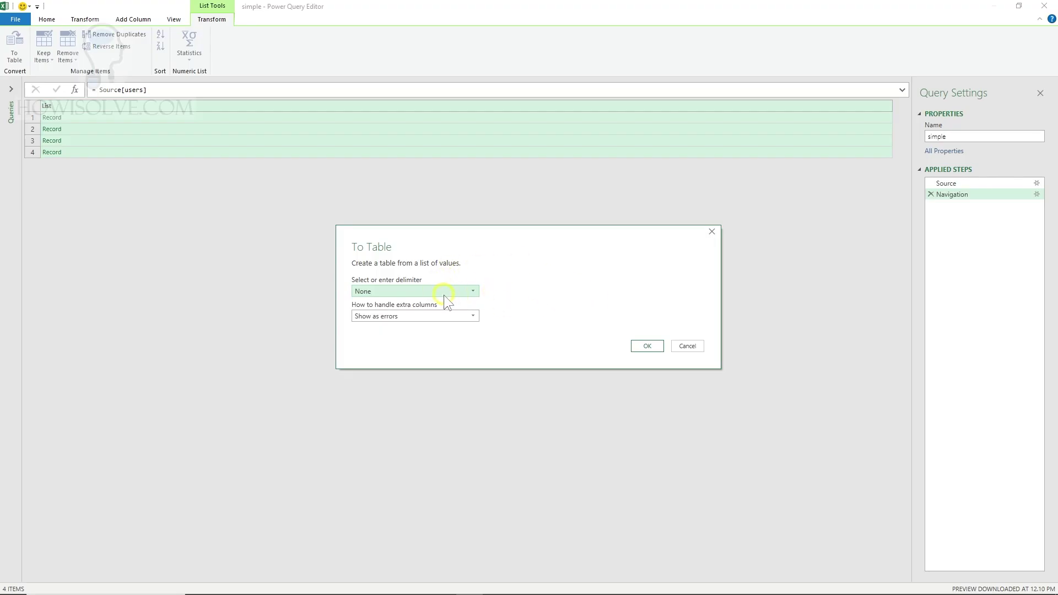
click(444, 292)
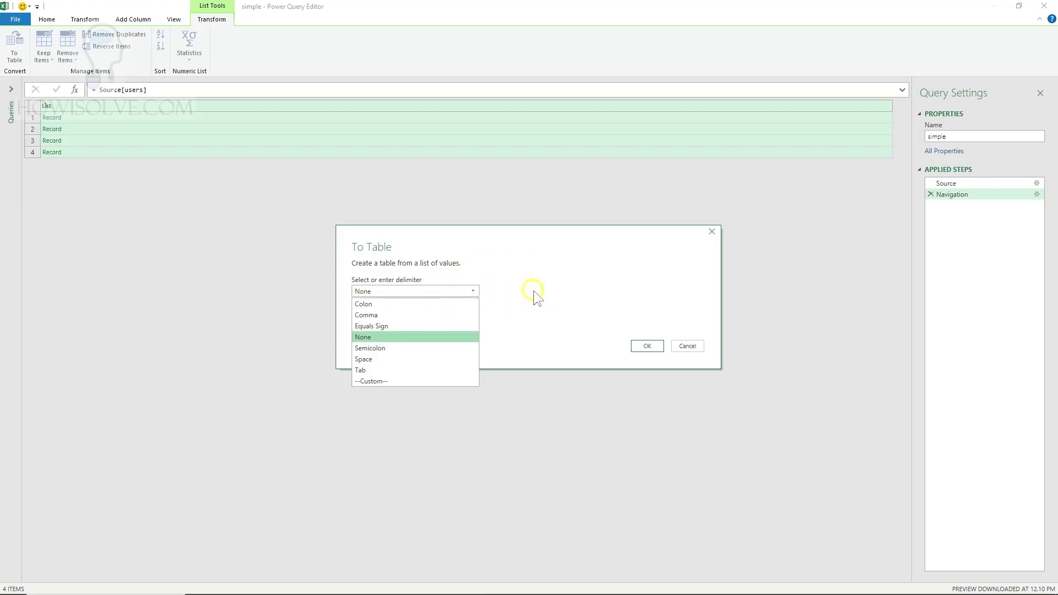
click(534, 290)
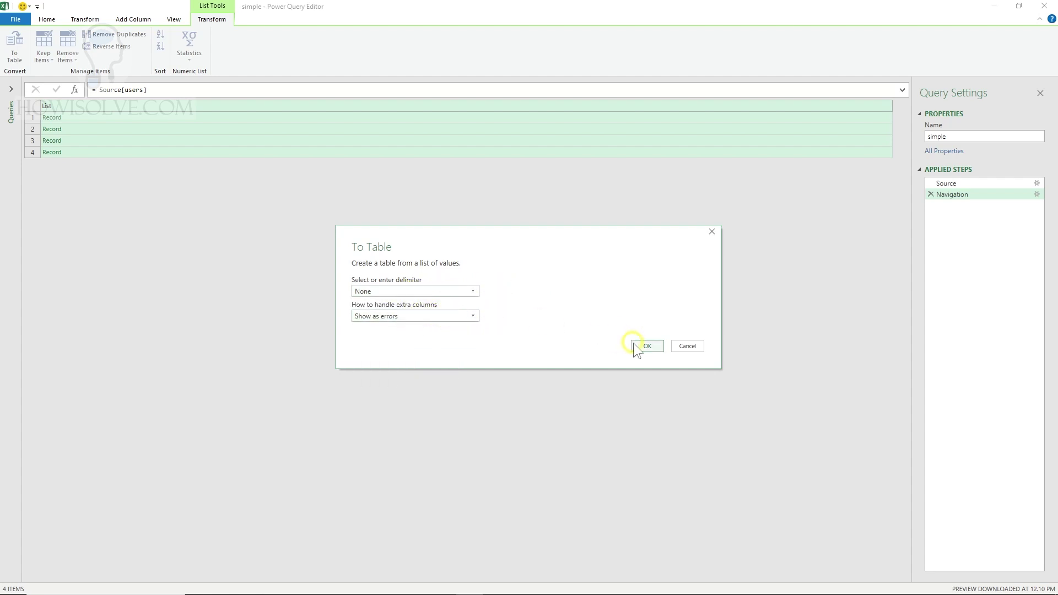
click(648, 346)
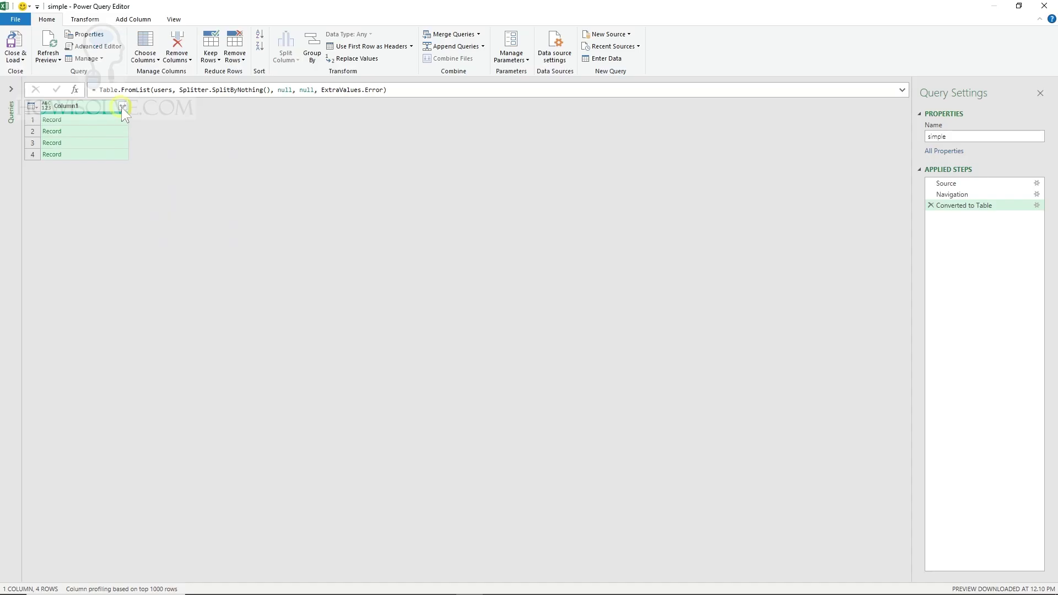
- Expand Column1 into id, name and email columns with the original-name prefix turned off
click(122, 105)
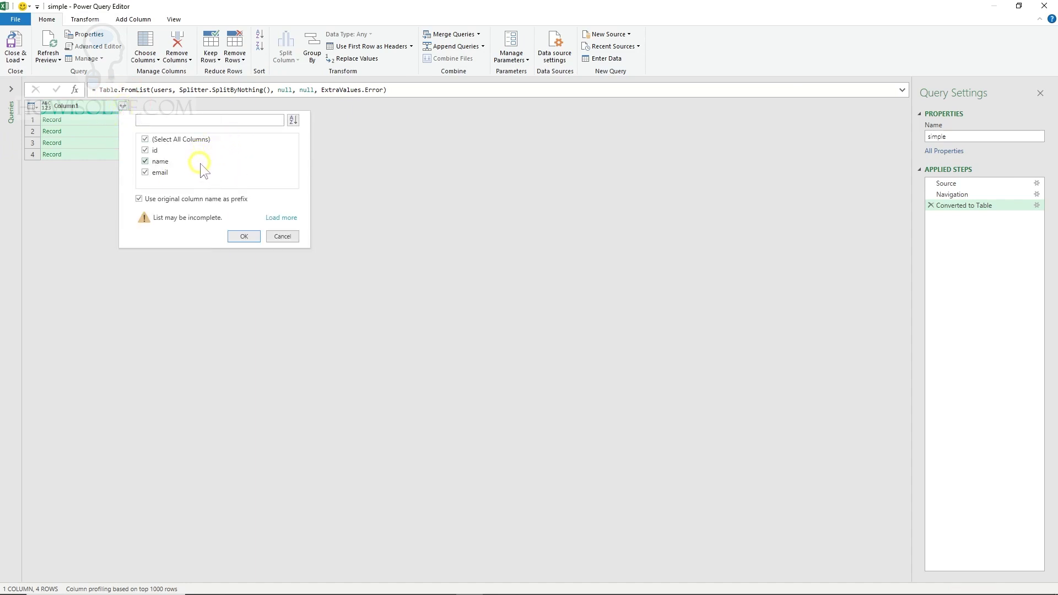
key(alt+Tab)
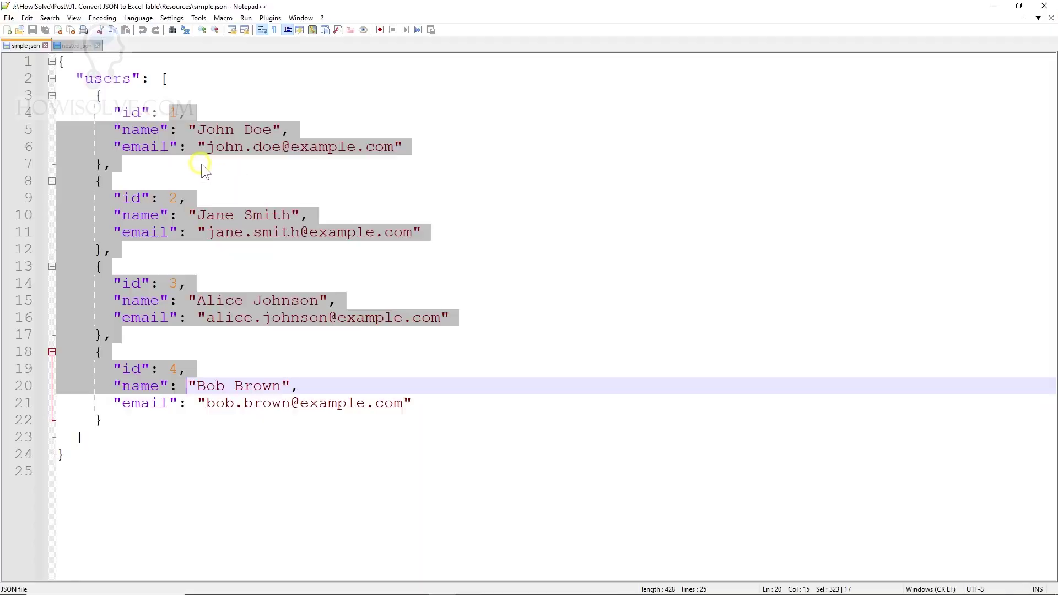
click(274, 191)
click(131, 113)
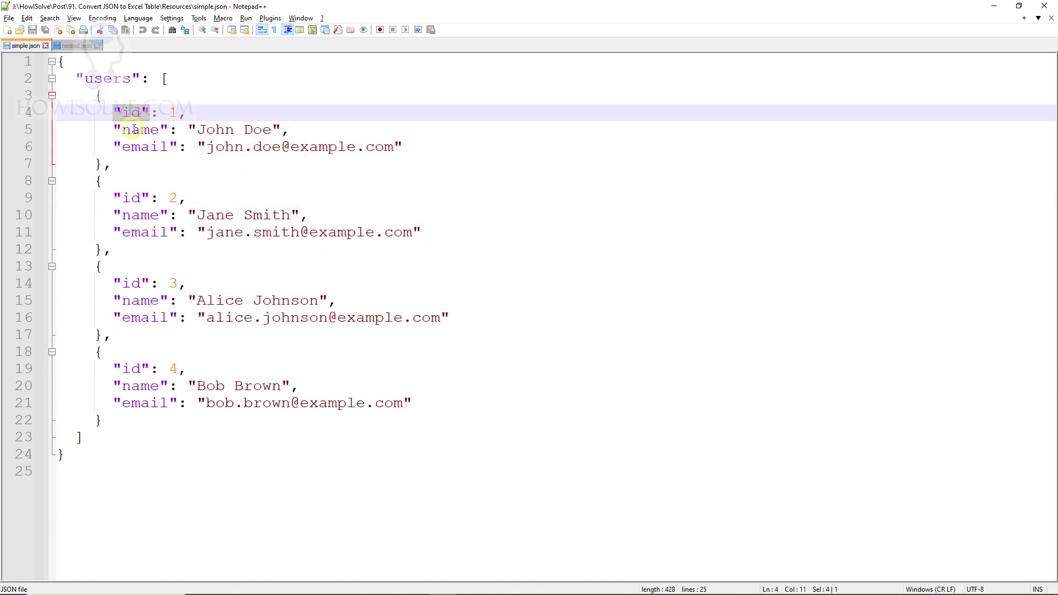
mouse_move(123, 129)
mouse_down()
mouse_move(155, 129)
mouse_move(155, 146)
mouse_up()
key(alt+Tab)
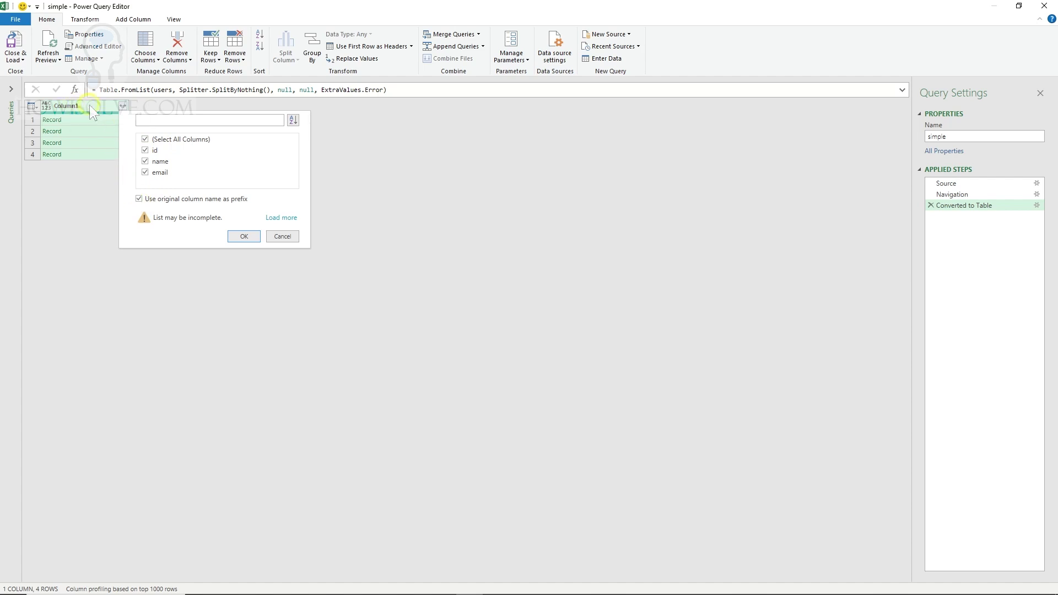
click(139, 199)
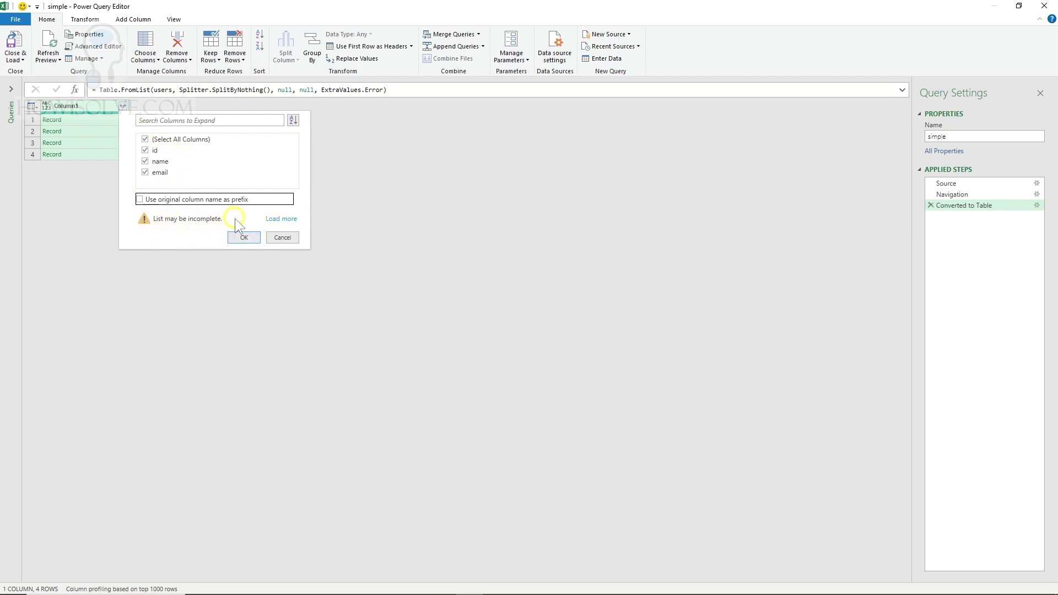
click(287, 220)
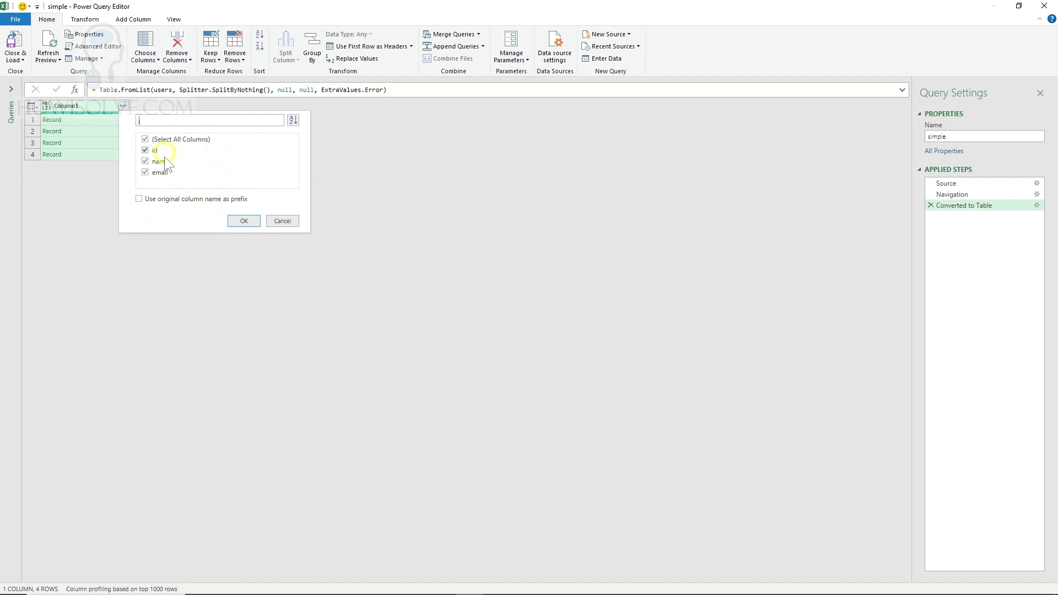
click(244, 221)
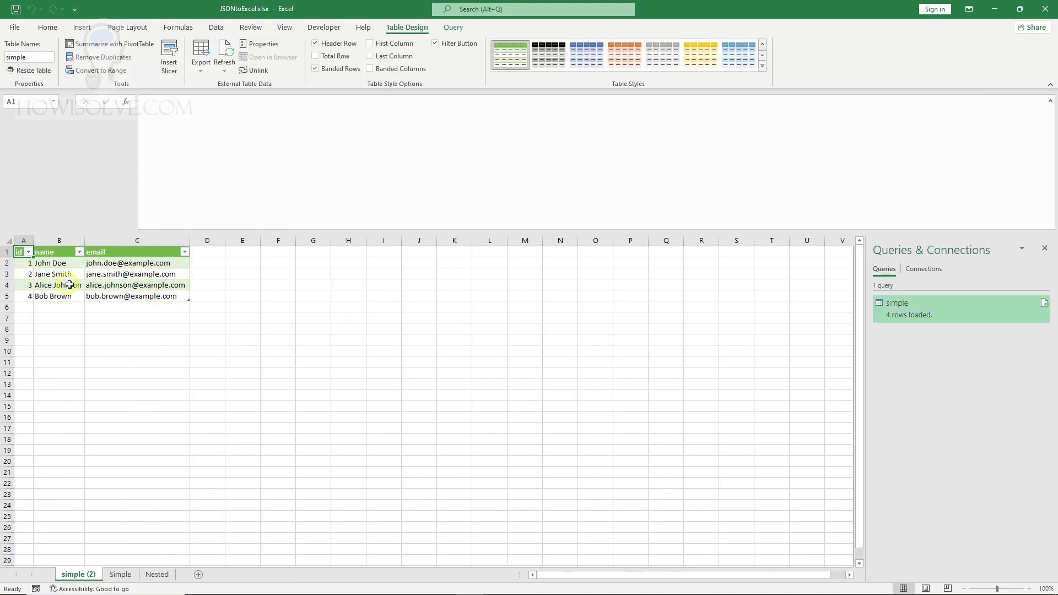
click(80, 252)
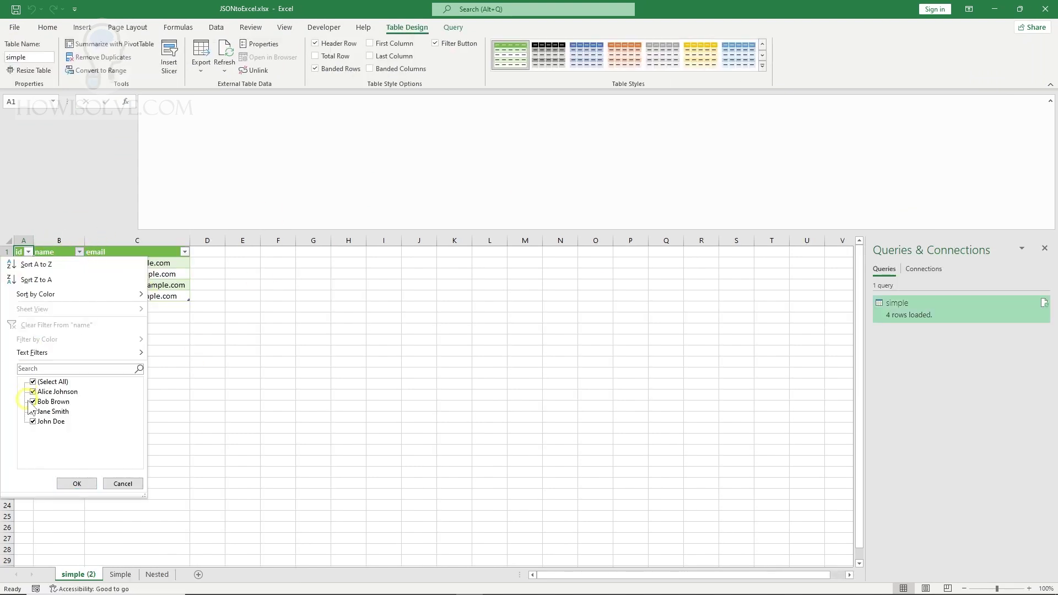
click(122, 485)
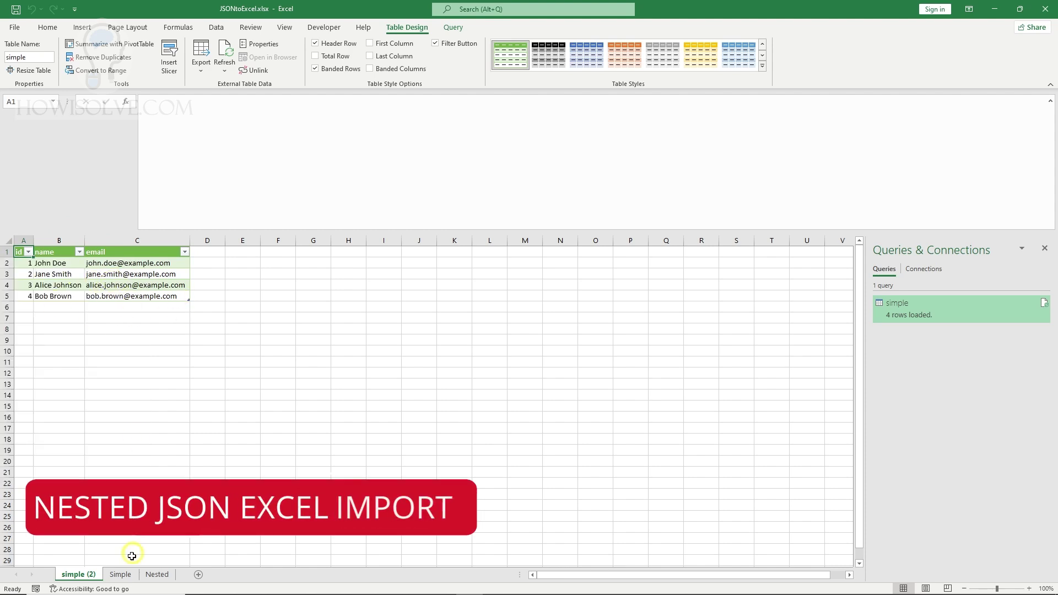
- Open the nested.json tab in Notepad++ and scroll through its contents
key(alt+Tab)
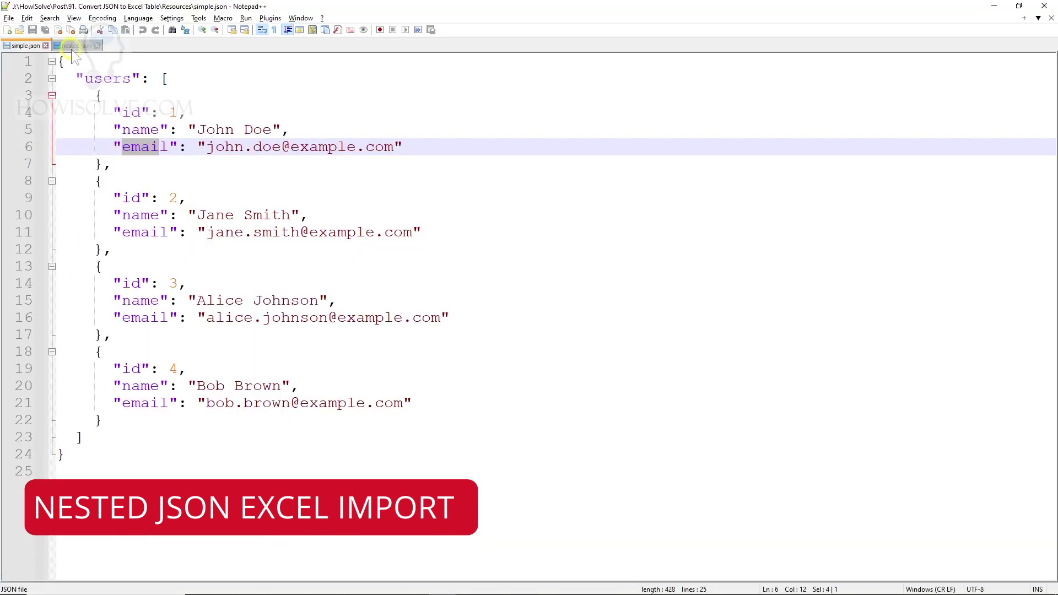
click(77, 46)
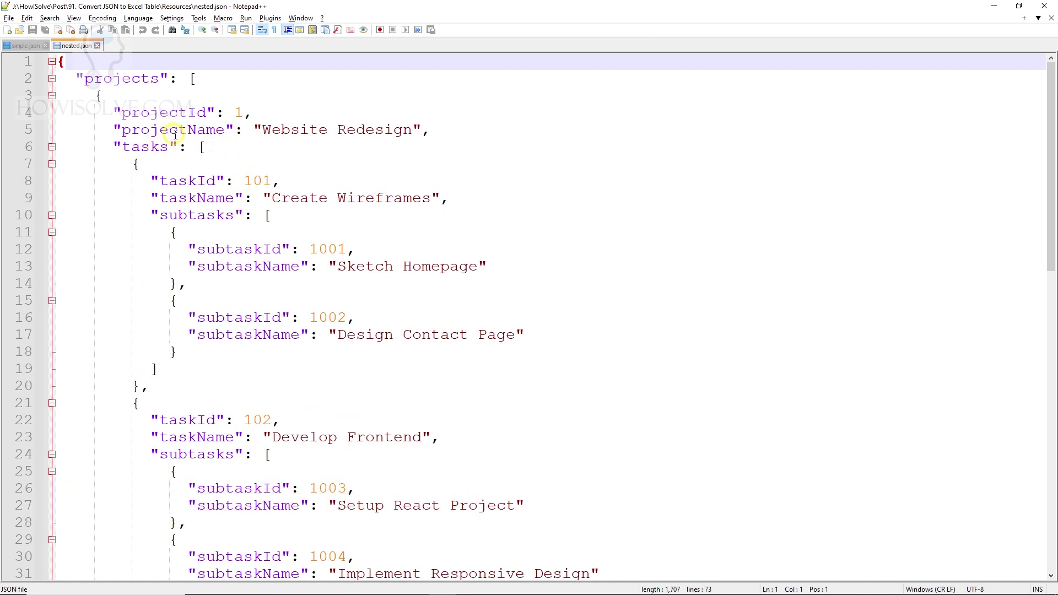
scroll(246, 172, down, 4)
scroll(247, 175, down, 8)
scroll(247, 176, down, 2)
scroll(247, 176, up, 15)
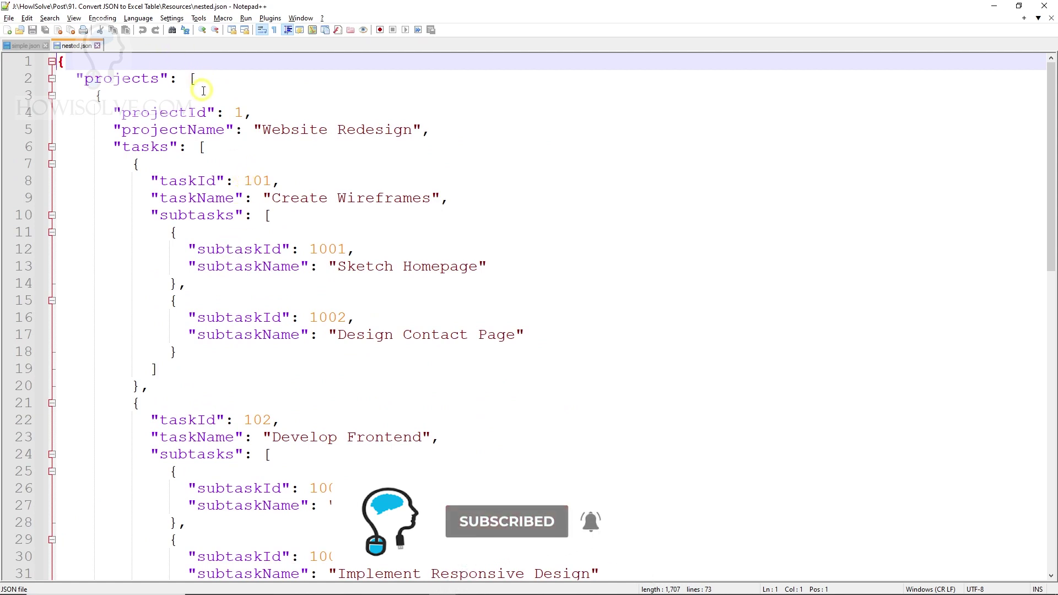
- Compare nested.json's projects key with simple.json's users key and locate the first project object
drag(83, 79, 168, 79)
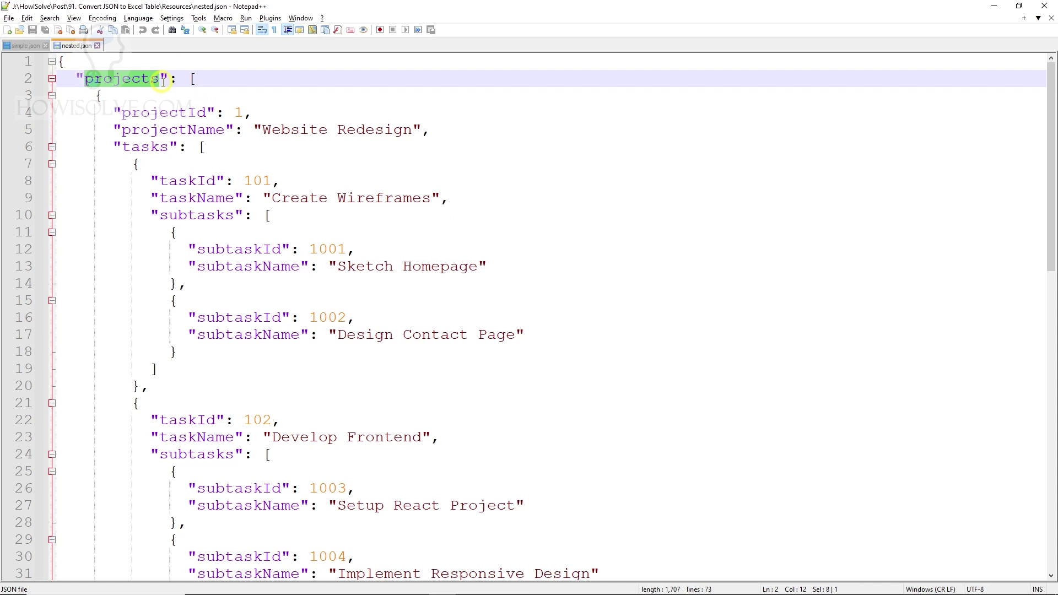
click(83, 80)
click(34, 45)
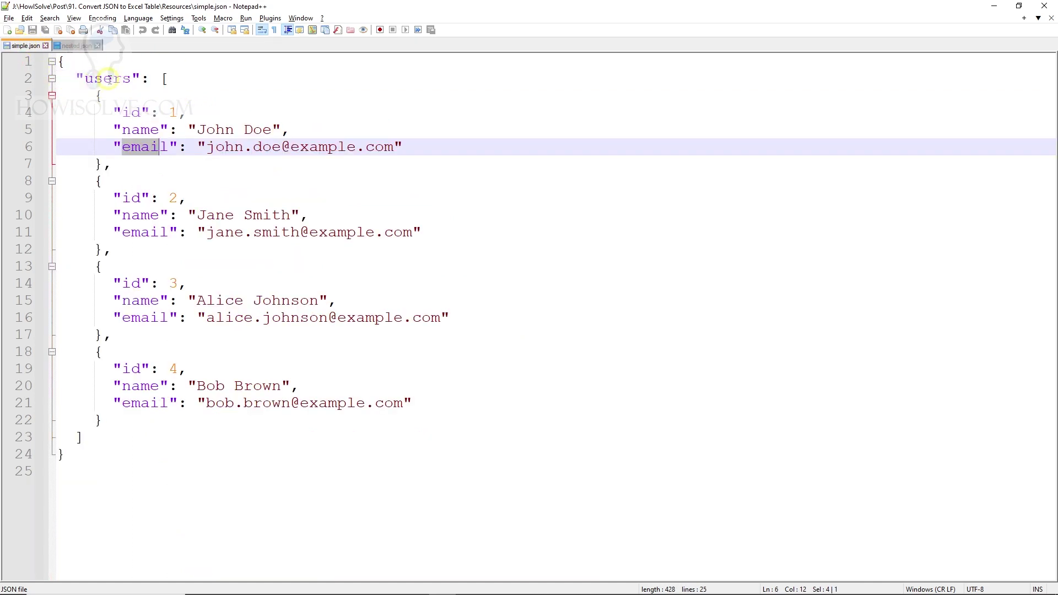
drag(85, 79, 122, 78)
click(83, 46)
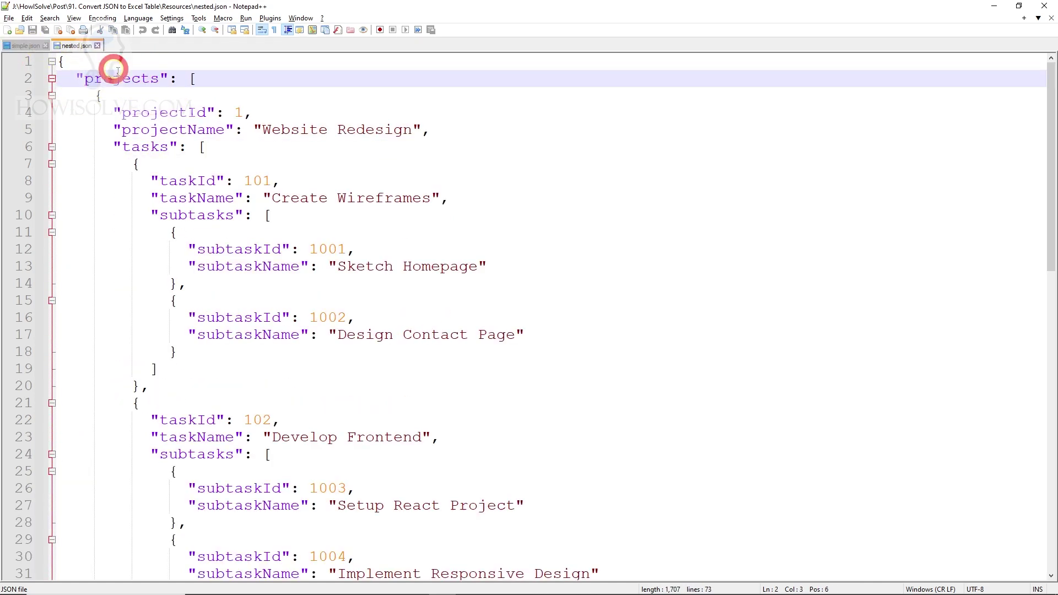
click(192, 79)
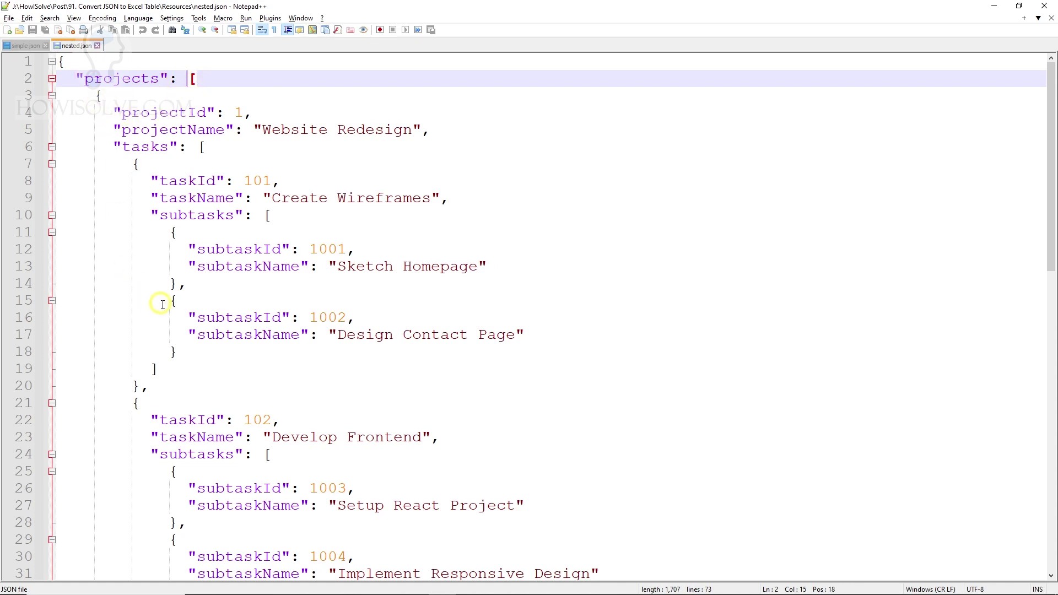
click(110, 96)
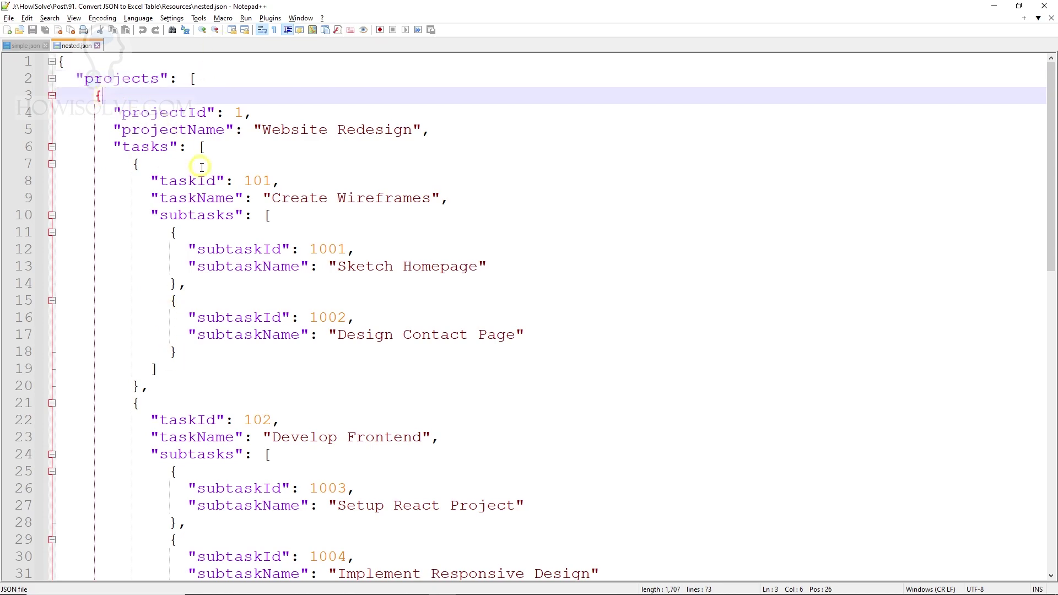
- Scroll through the projects array, then go to Excel's blank Nested sheet
scroll(190, 387, down, 13)
scroll(190, 387, down, 2)
scroll(177, 358, up, 12)
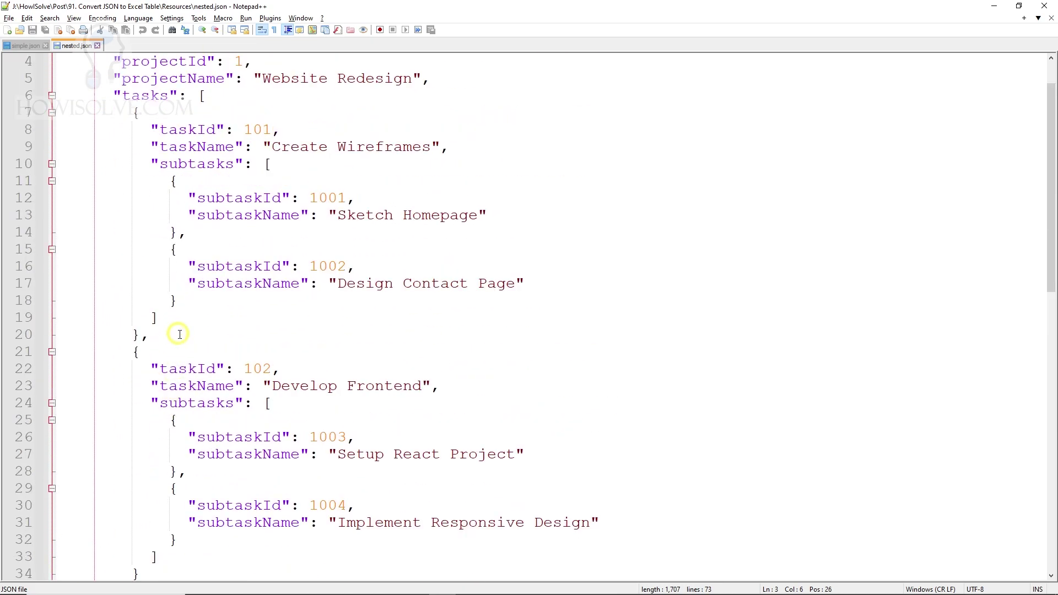
scroll(171, 264, up, 2)
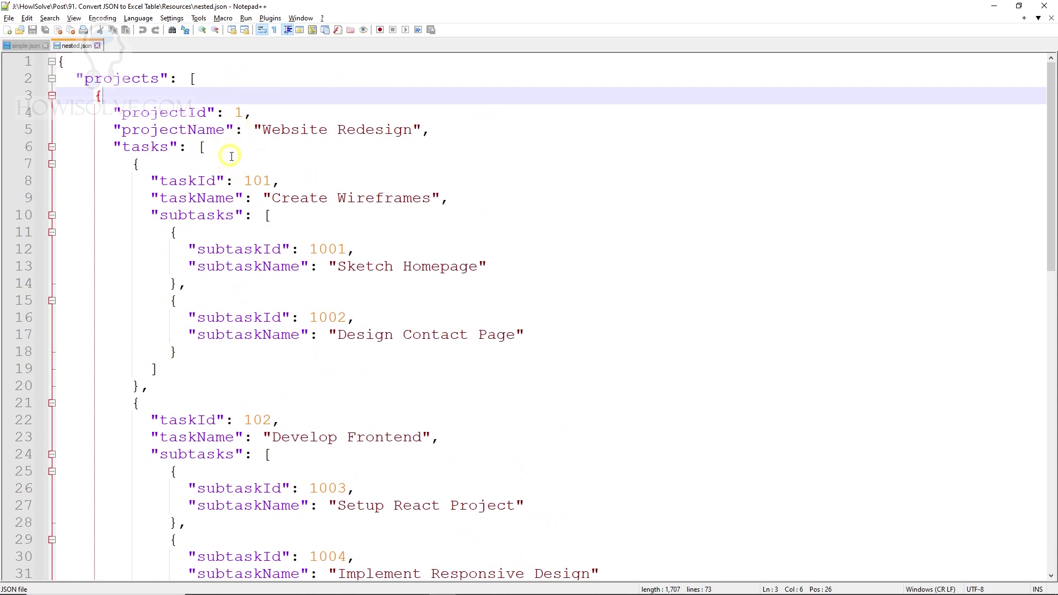
key(alt+Tab)
click(157, 574)
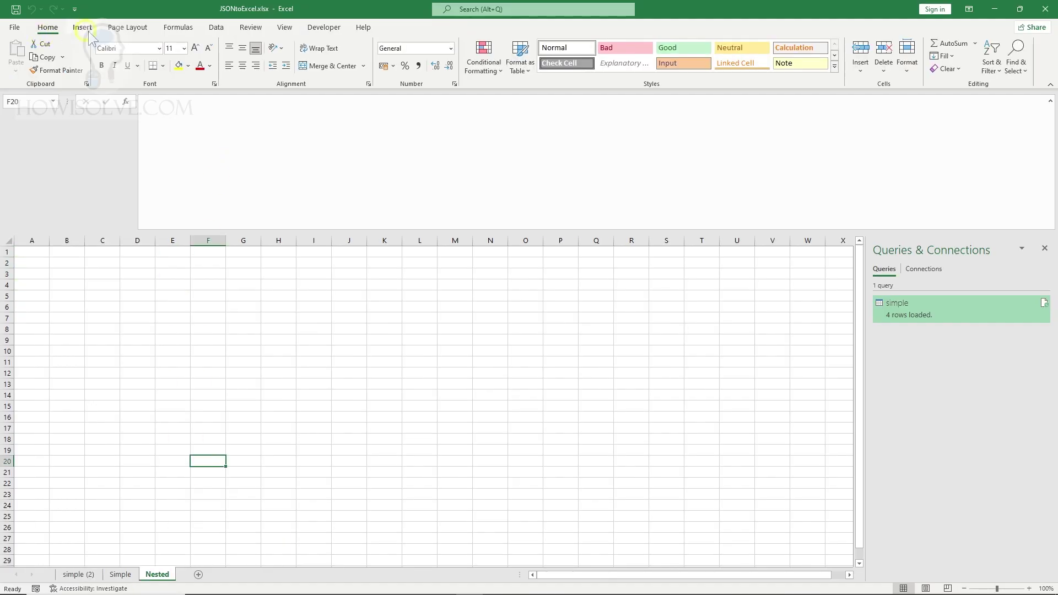
- Import nested.json via Get Data > From File > From JSON and drill into its projects list
click(83, 28)
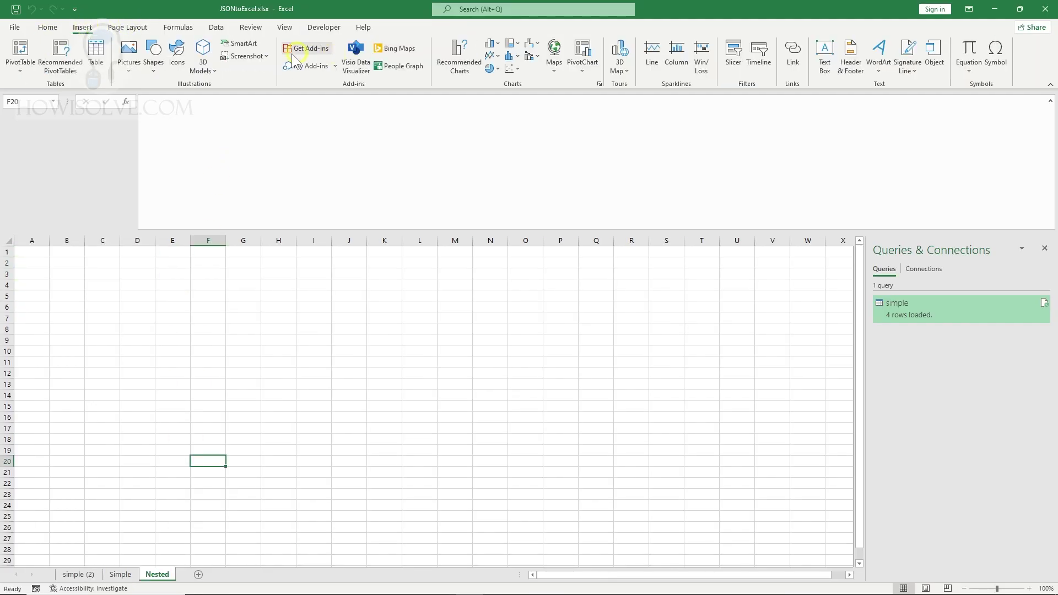
click(216, 28)
click(16, 55)
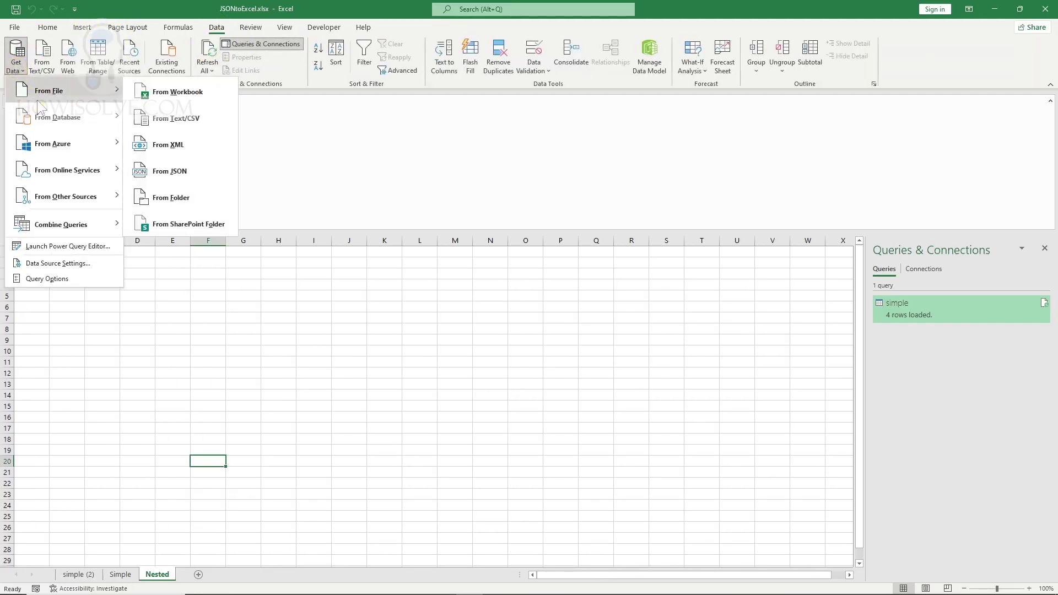
click(179, 175)
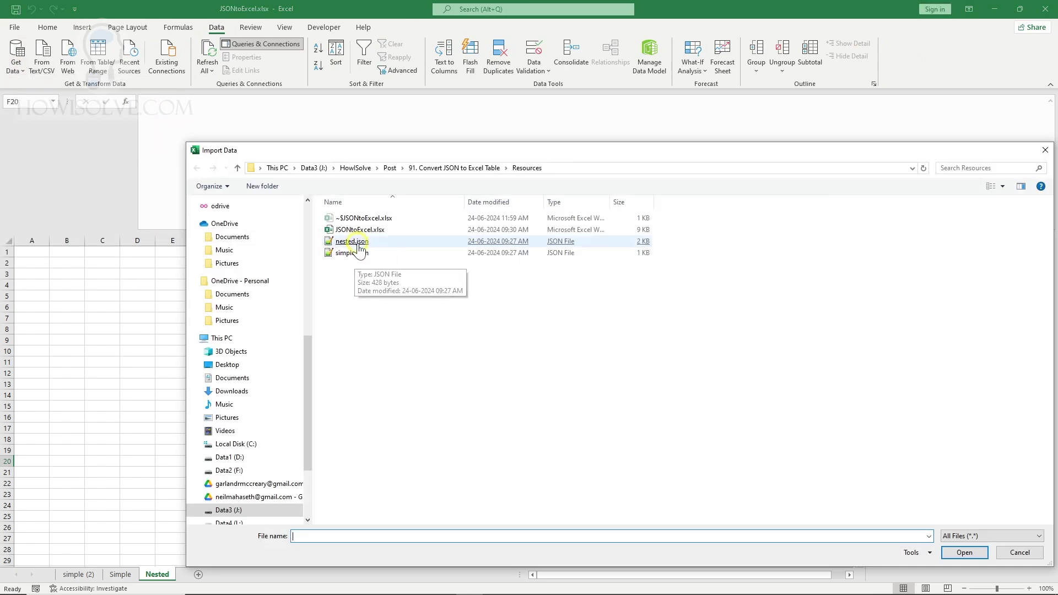
double_click(358, 248)
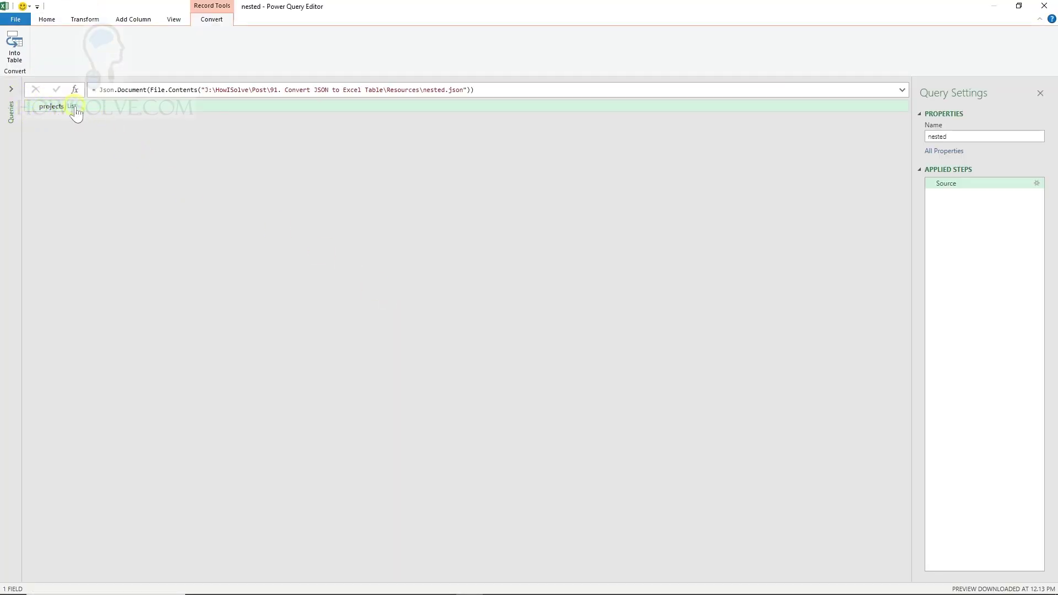
click(79, 103)
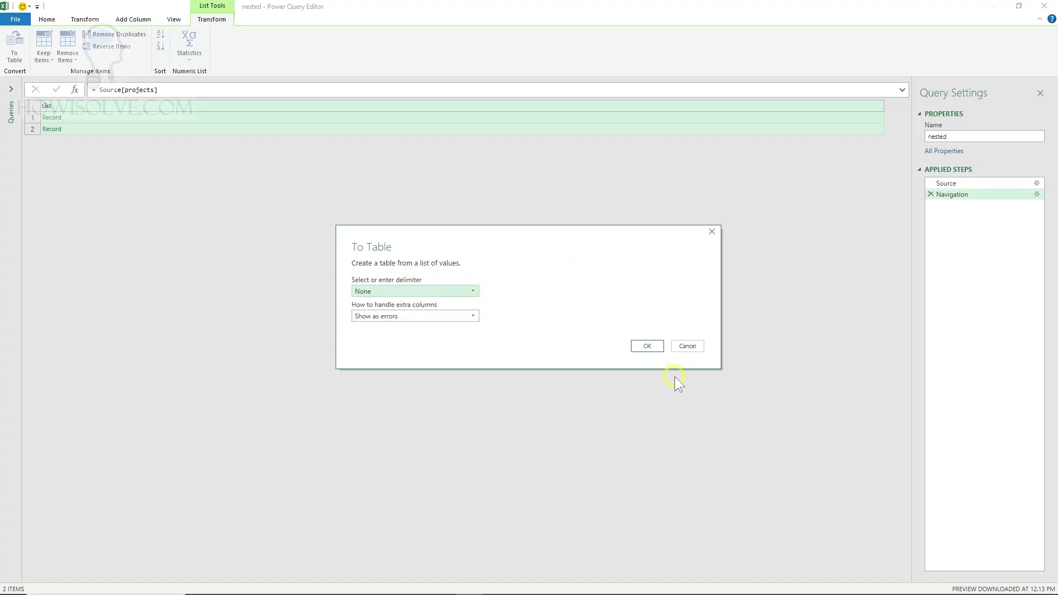
- Confirm the To Table conversion and expand Column1 into projectId, projectName and tasks
click(647, 346)
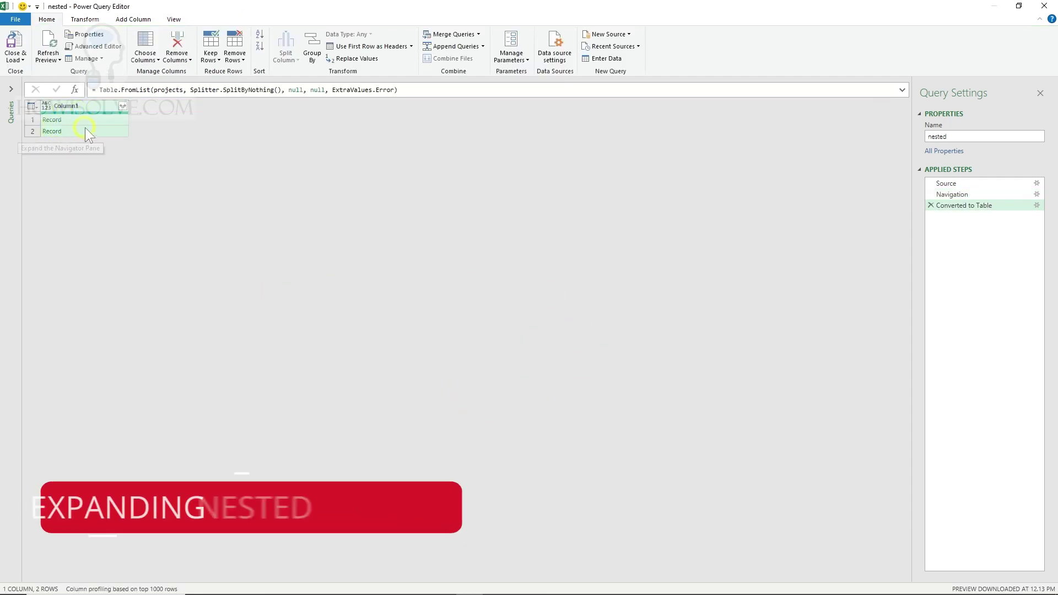
click(123, 106)
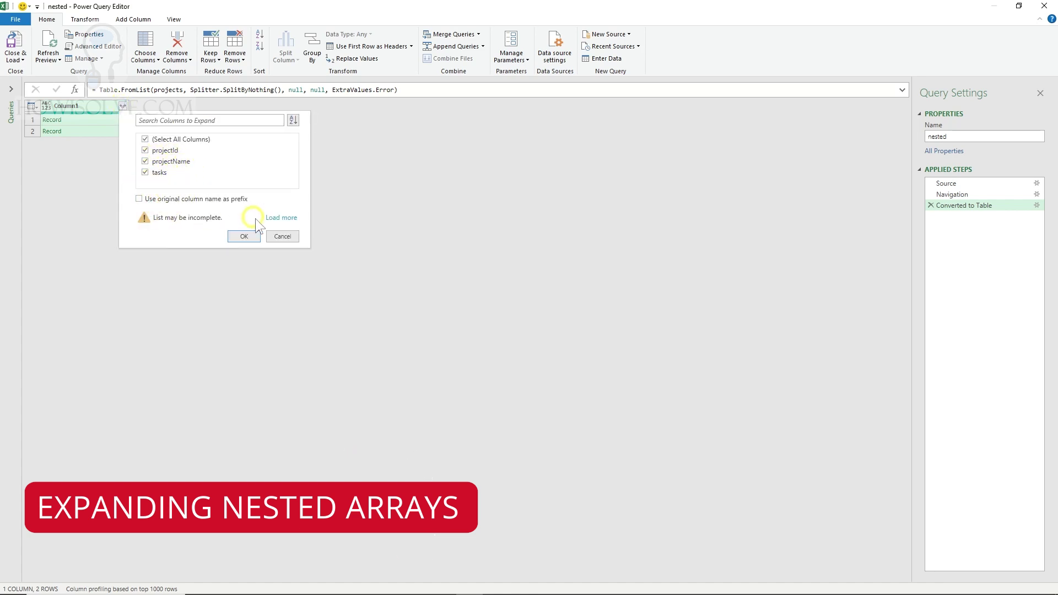
click(284, 218)
click(244, 236)
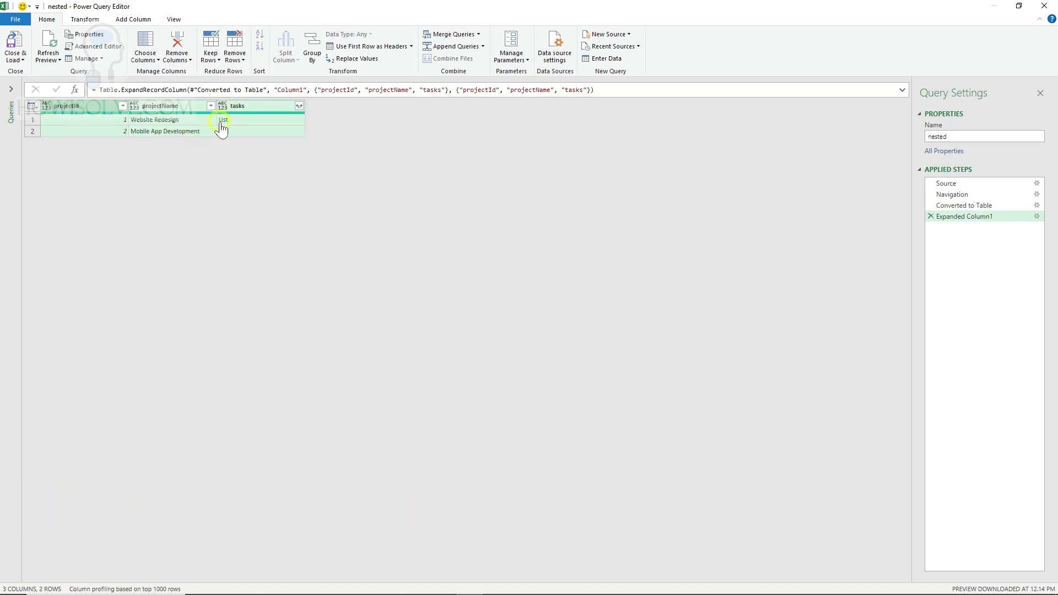
- Inspect the tasks array on line 6 and the projectId and projectName lines in nested.json
key(alt+Tab)
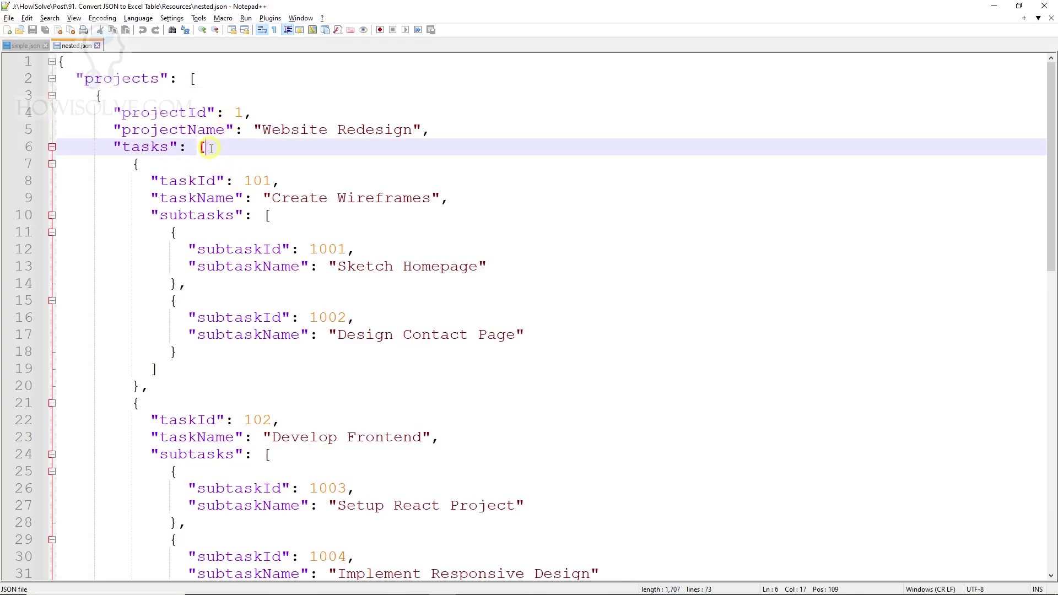
click(205, 148)
scroll(193, 176, down, 2)
scroll(222, 177, up, 2)
drag(110, 112, 461, 132)
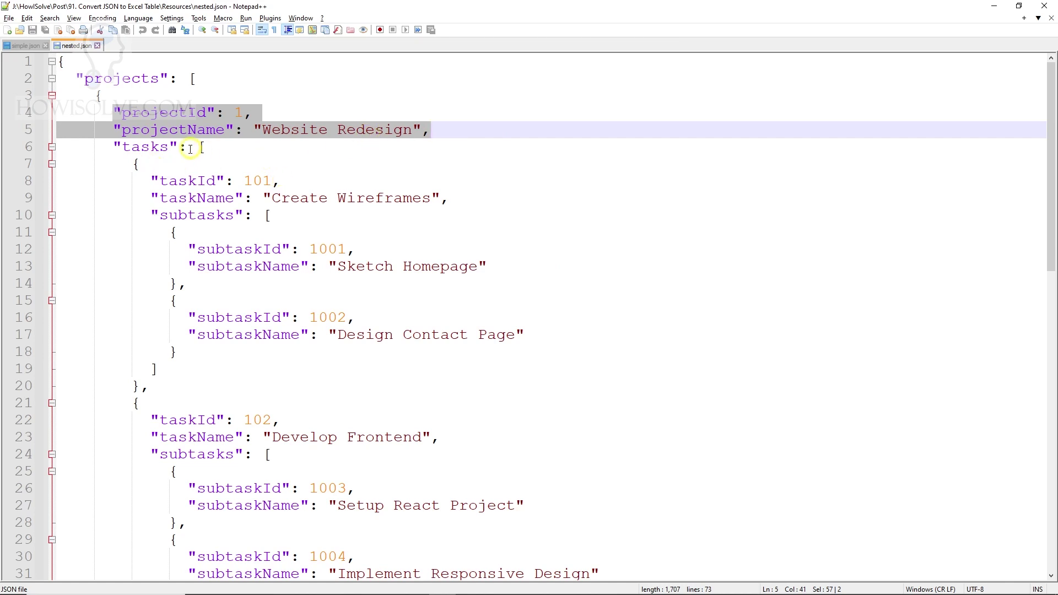
drag(122, 112, 474, 138)
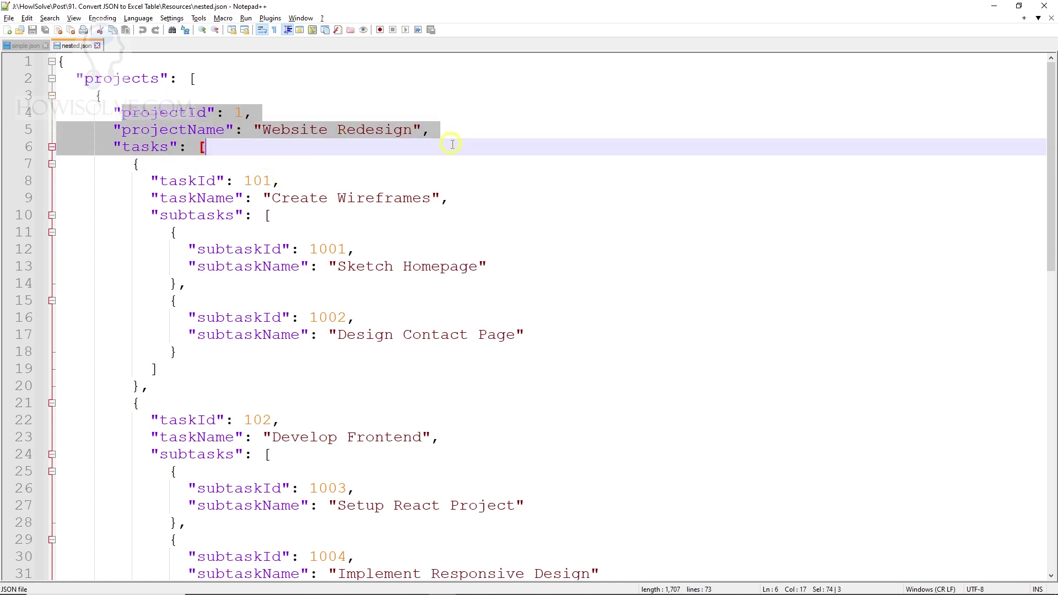
scroll(399, 221, down, 2)
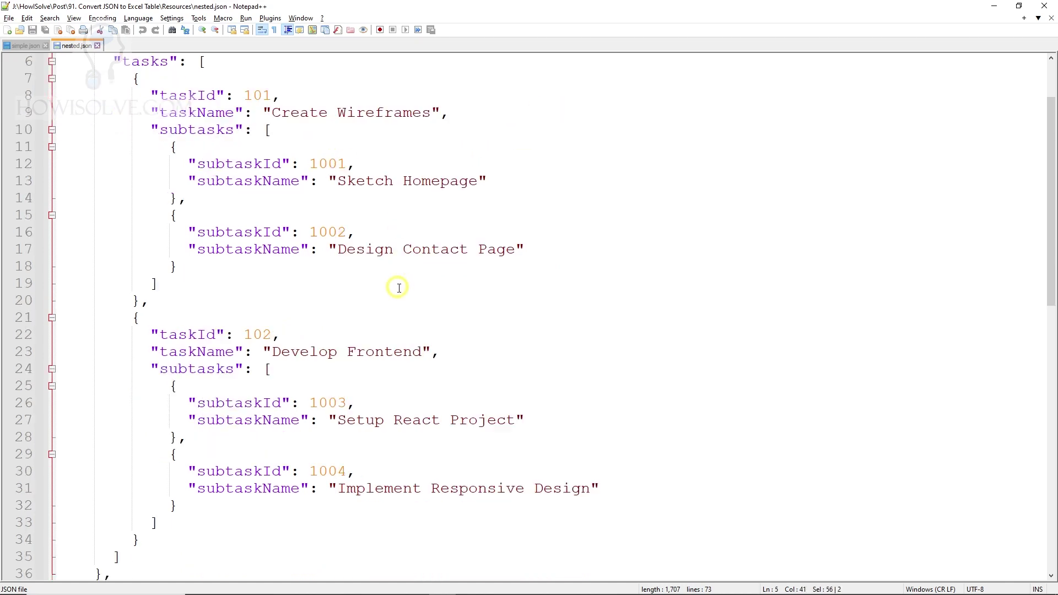
scroll(400, 283, up, 2)
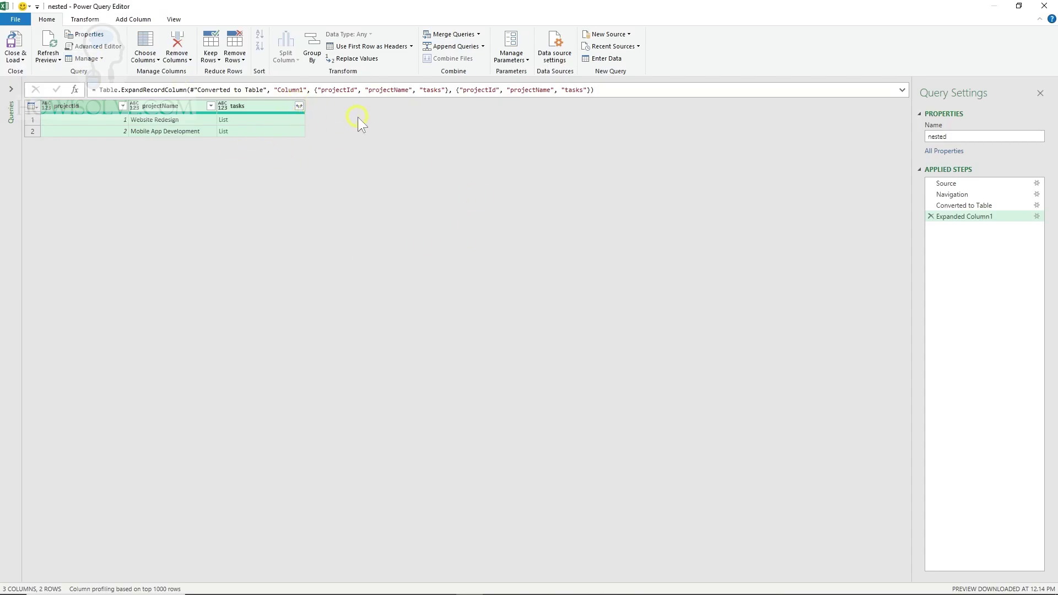
- Bring up the tasks column's expand options, then trace the tasks array's brackets through nested.json
click(299, 106)
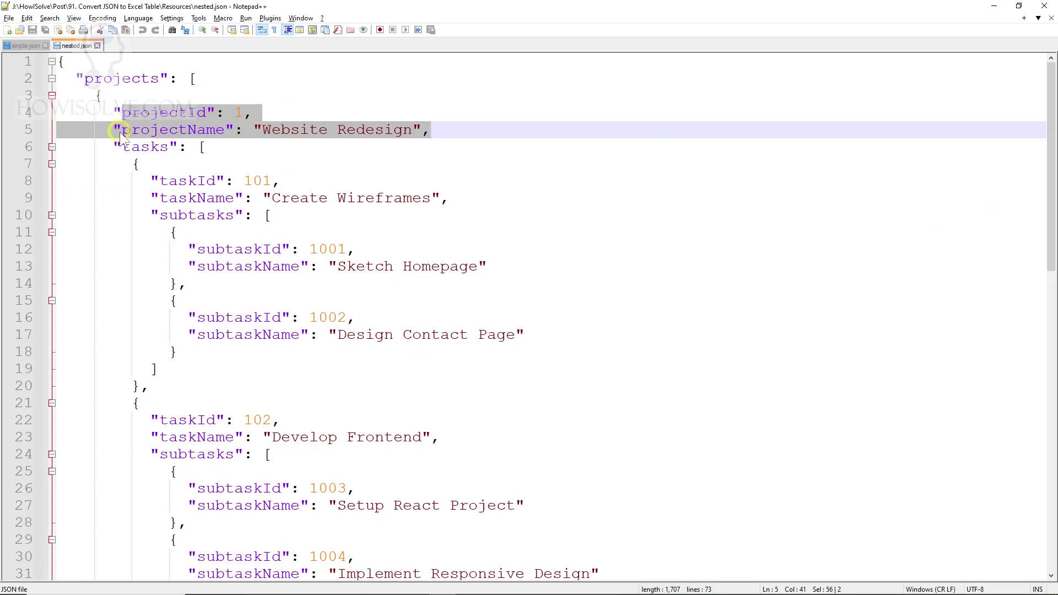
drag(114, 146, 205, 146)
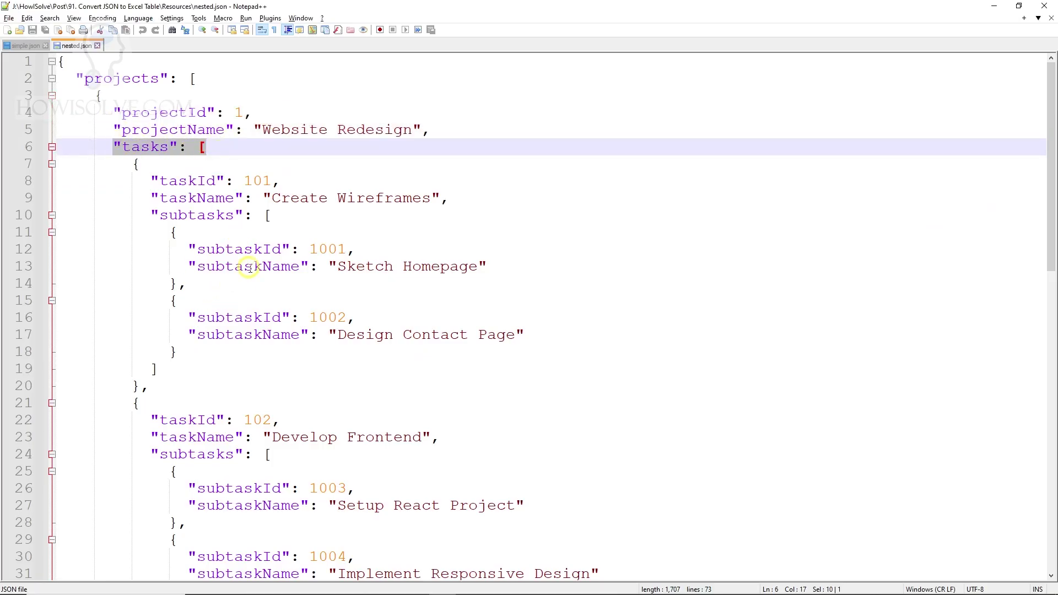
key(alt)
click(205, 147)
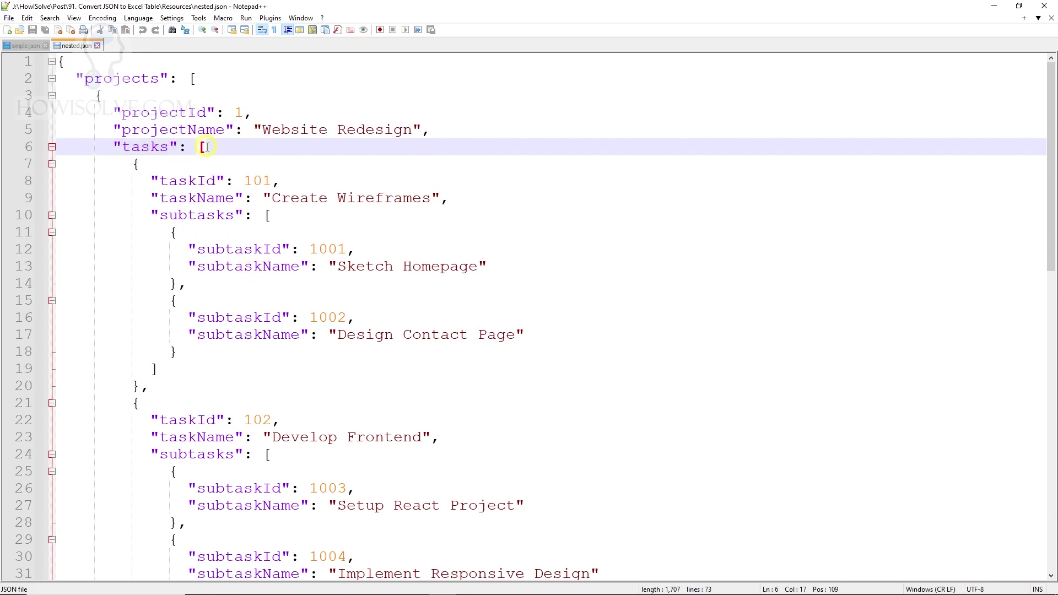
scroll(236, 247, down, 5)
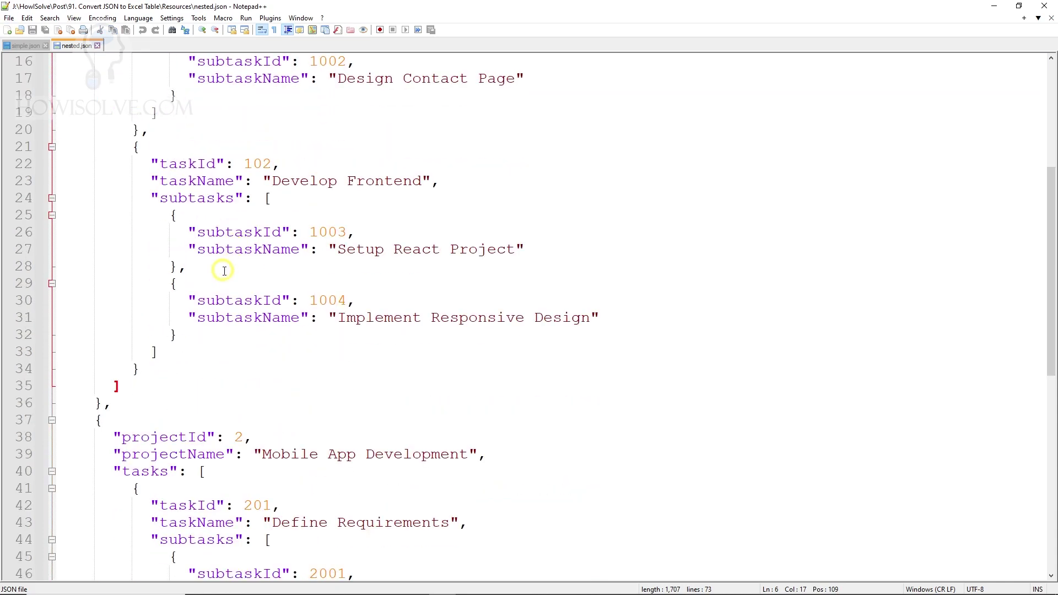
scroll(225, 172, down, 3)
scroll(277, 347, down, 2)
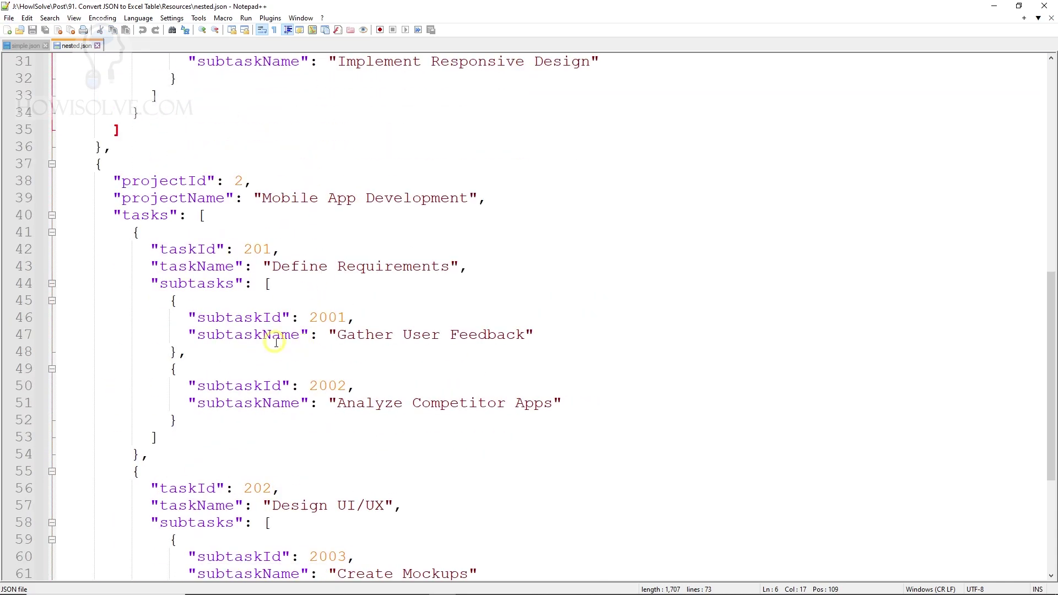
scroll(285, 243, down, 2)
scroll(284, 243, down, 2)
- Expand the tasks lists to new rows, giving four task rows, then locate the subtasks key
key(alt+Tab)
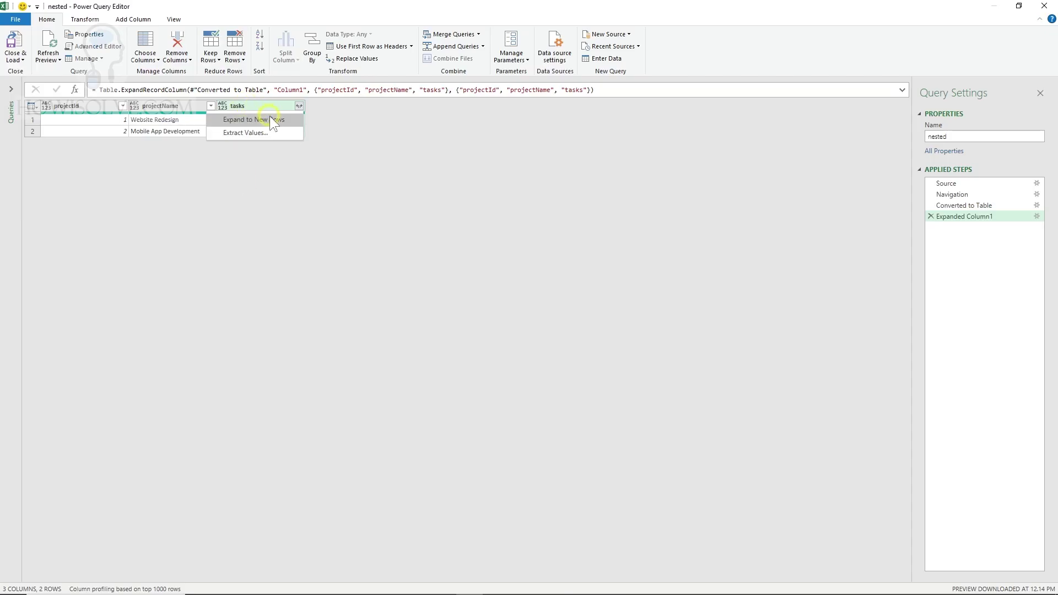
click(276, 119)
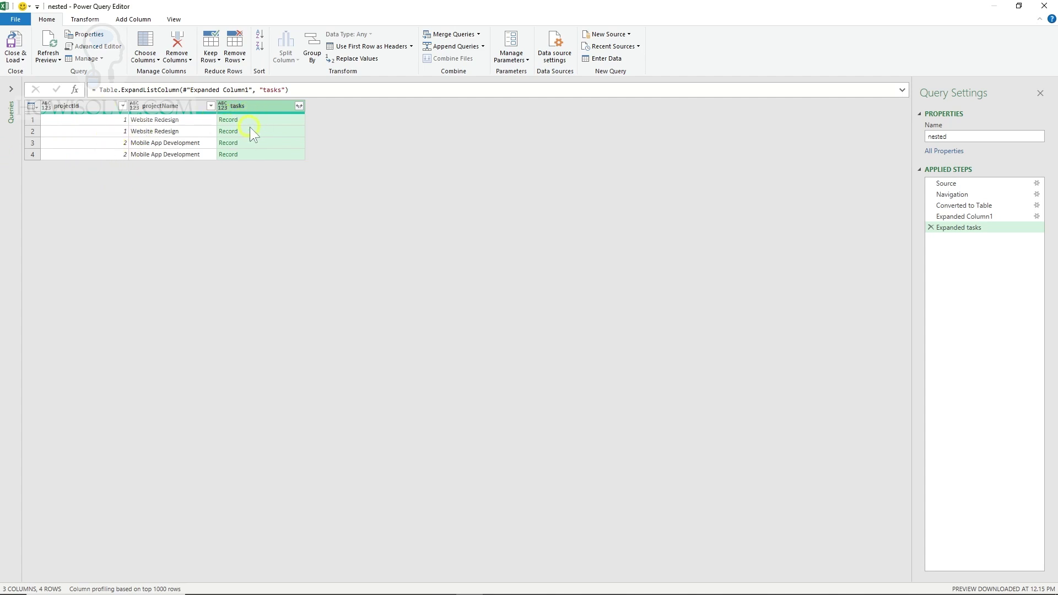
scroll(279, 248, up, 4)
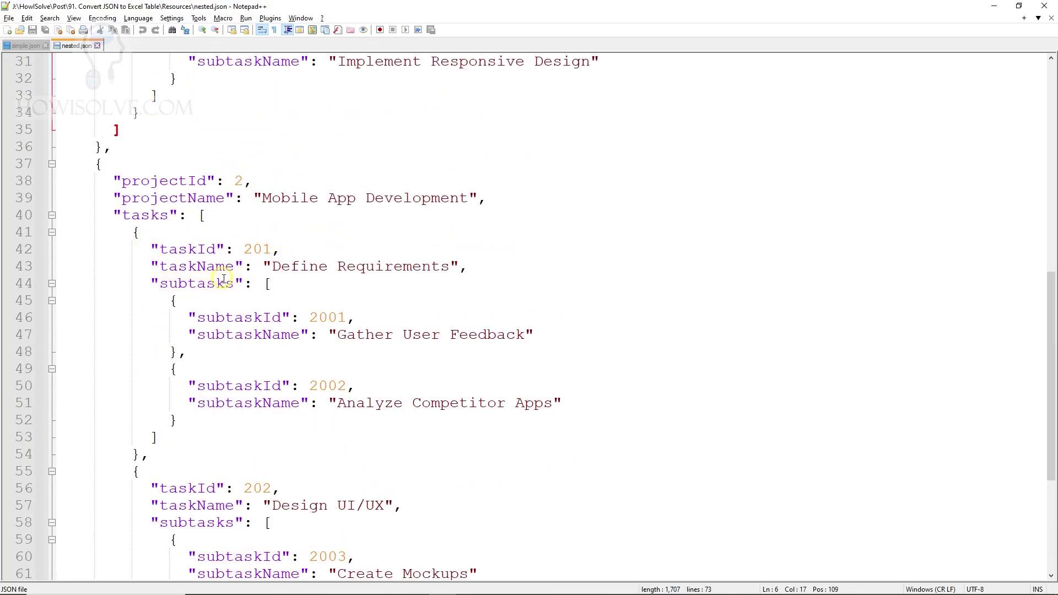
drag(150, 283, 262, 283)
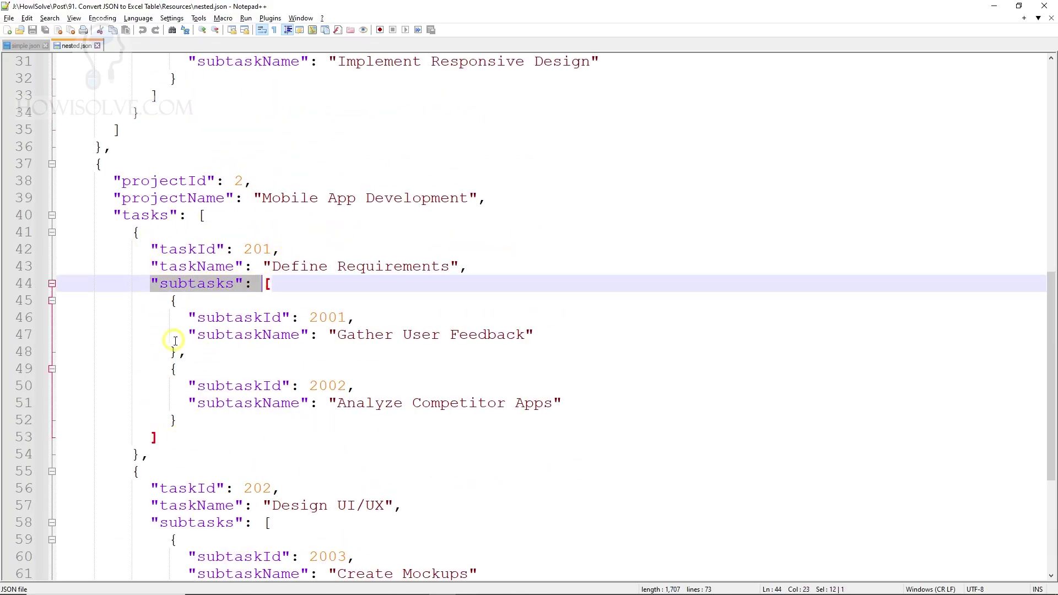
scroll(273, 353, up, 8)
scroll(276, 376, up, 2)
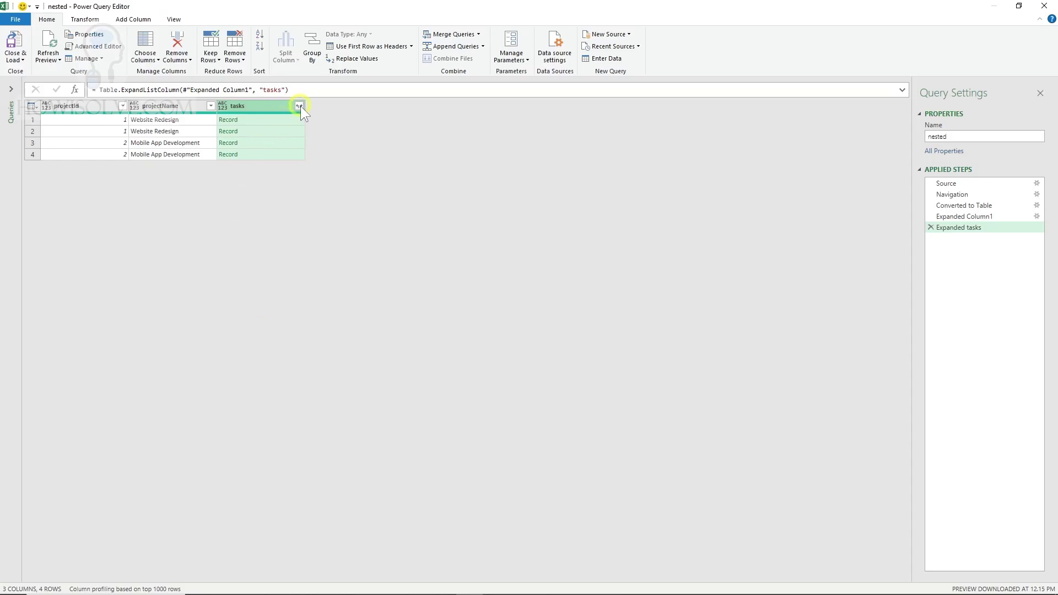
- Expand all task fields into tasks-prefixed taskId, taskName and subtasks columns
click(299, 106)
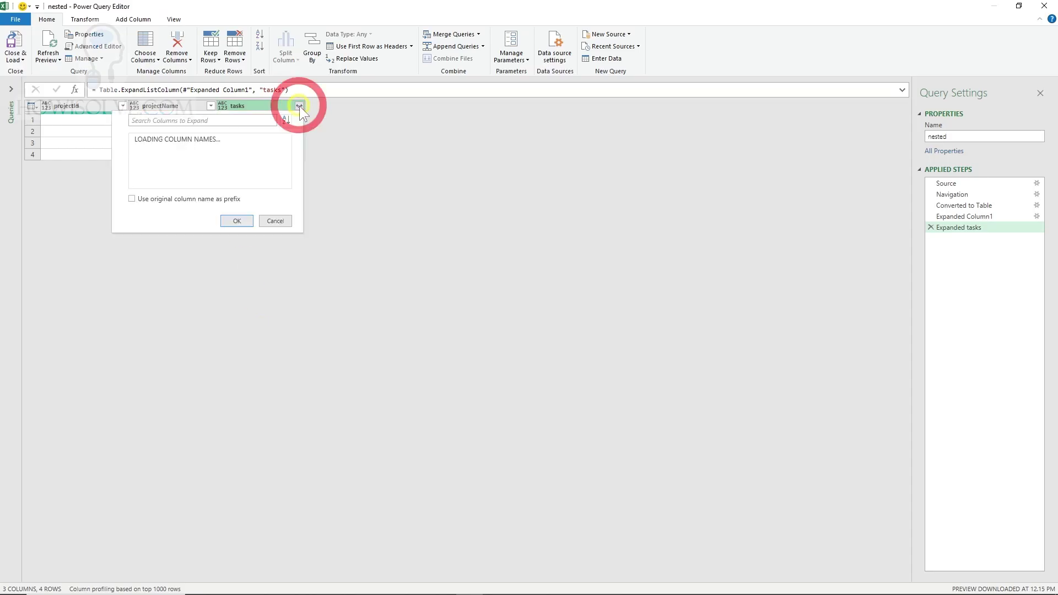
click(273, 218)
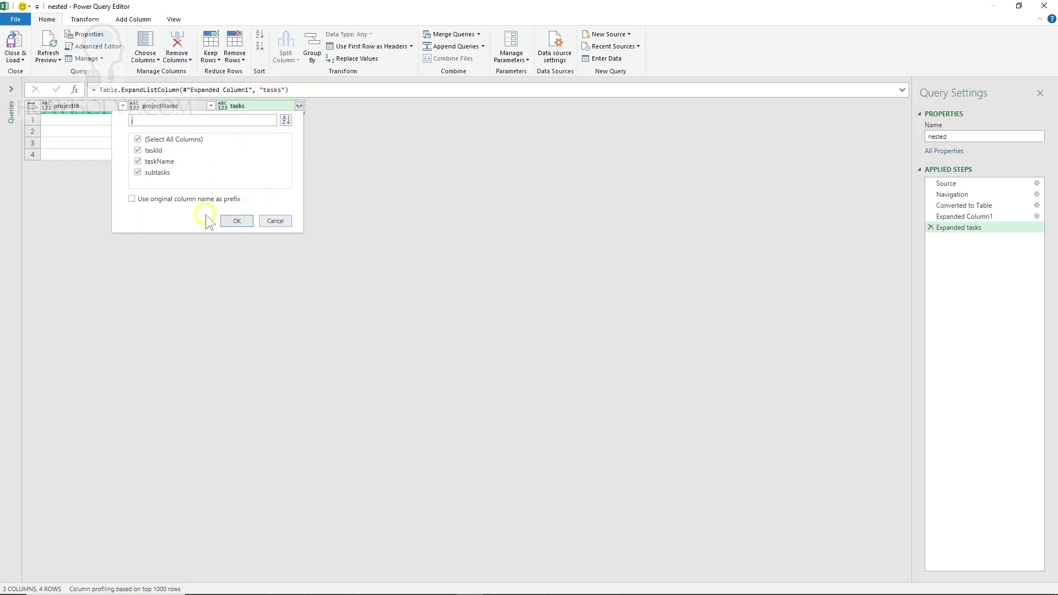
click(160, 199)
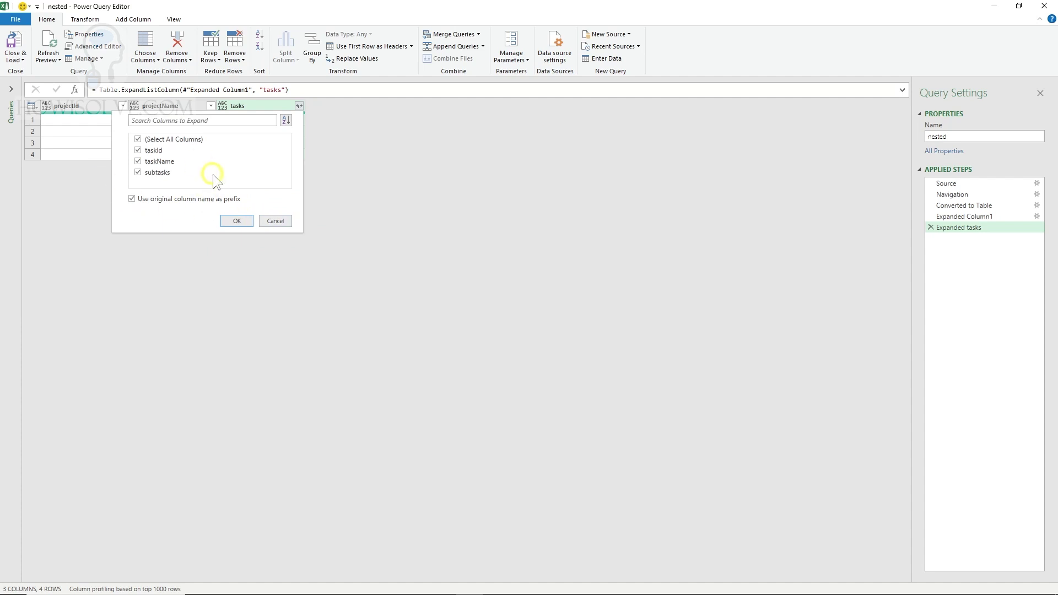
click(237, 220)
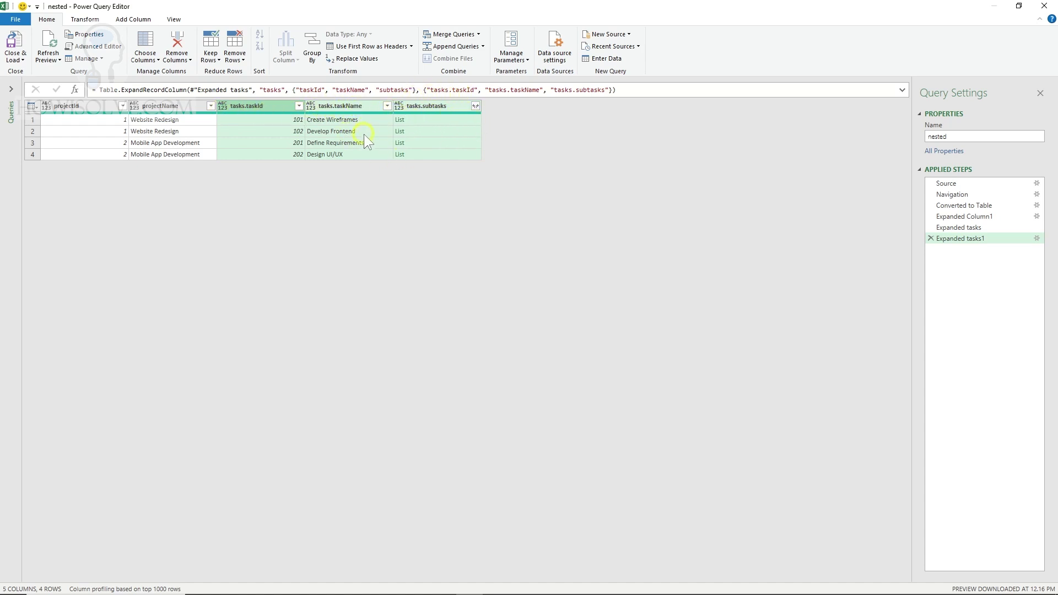
- Review the first task's subtasks array and its id and name fields in nested.json
key(alt+Tab)
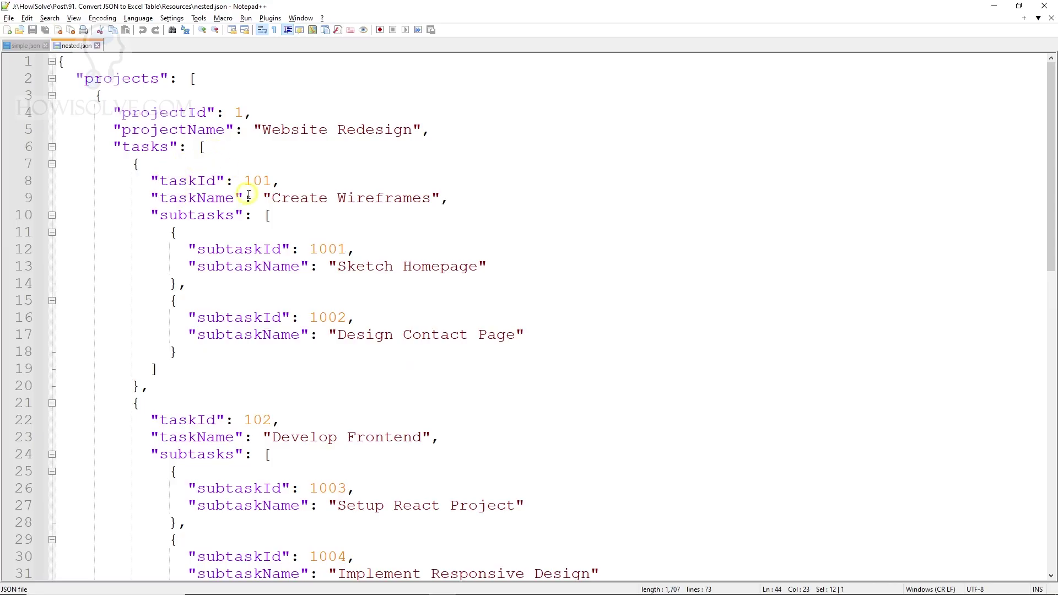
click(268, 215)
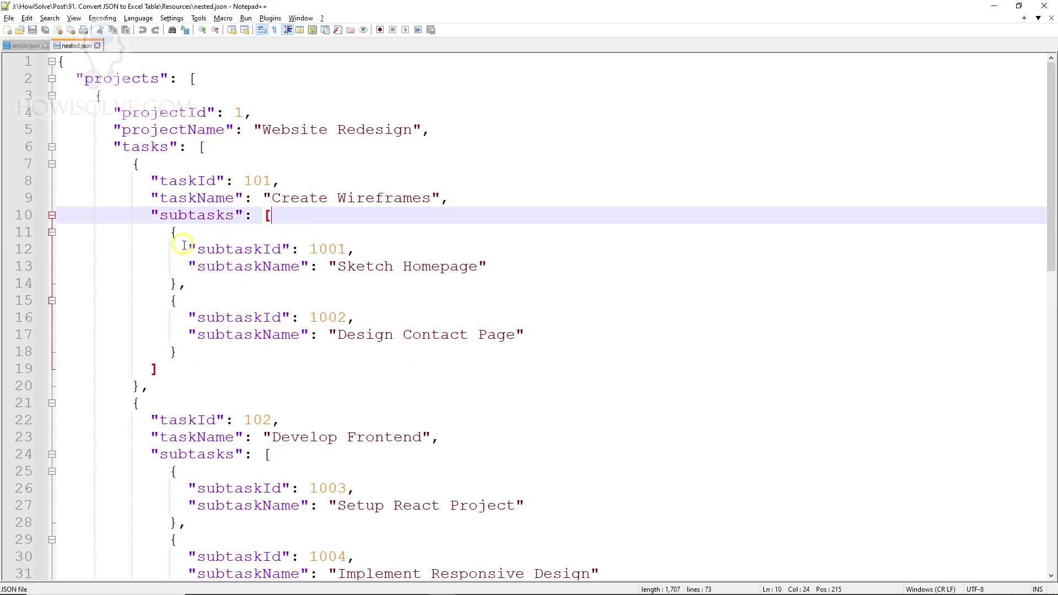
drag(179, 249, 553, 270)
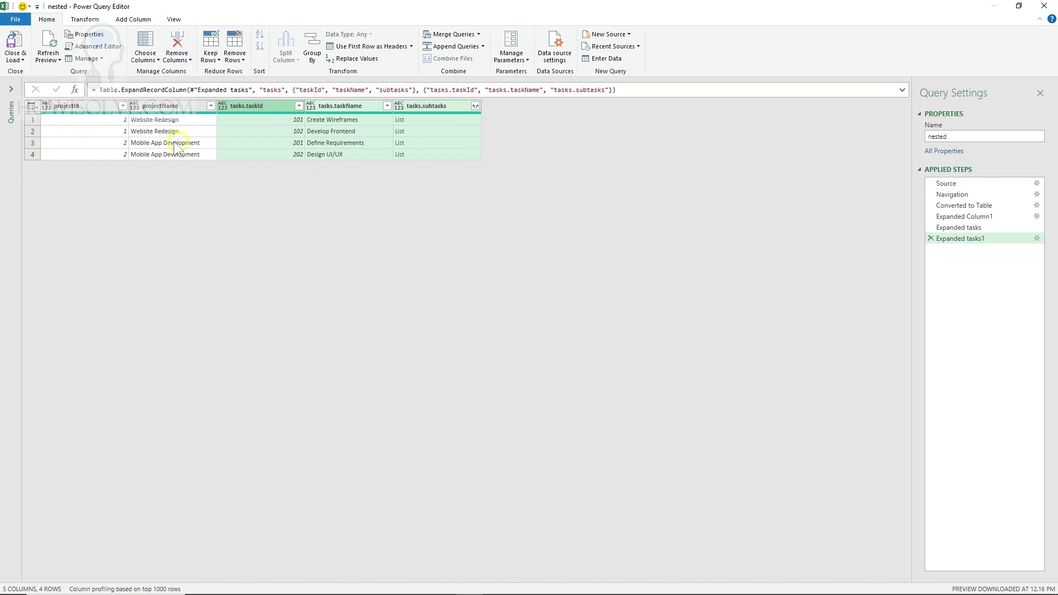
key(alt+Tab)
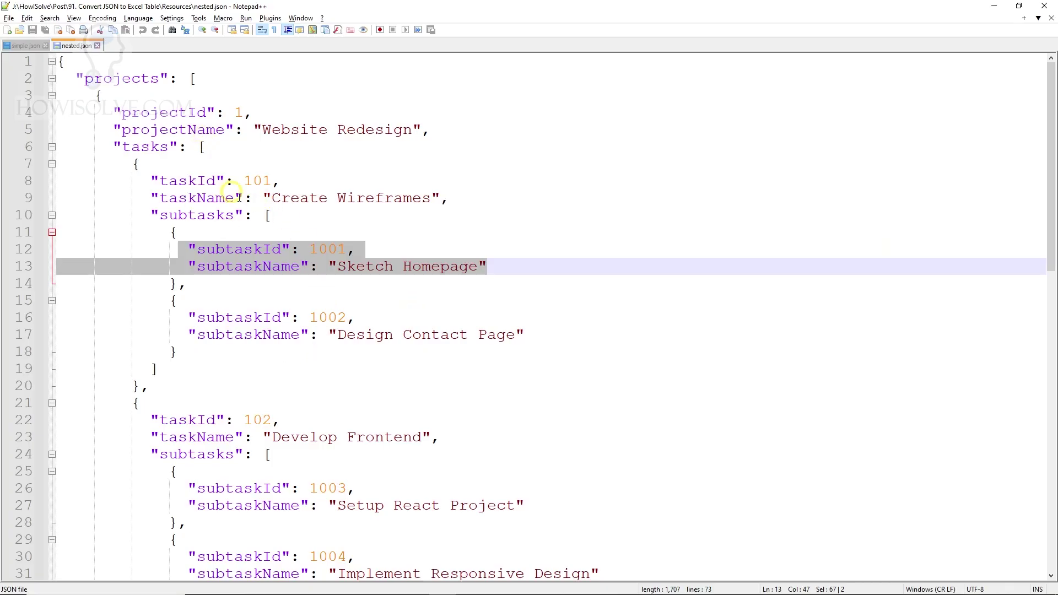
key(alt+Tab)
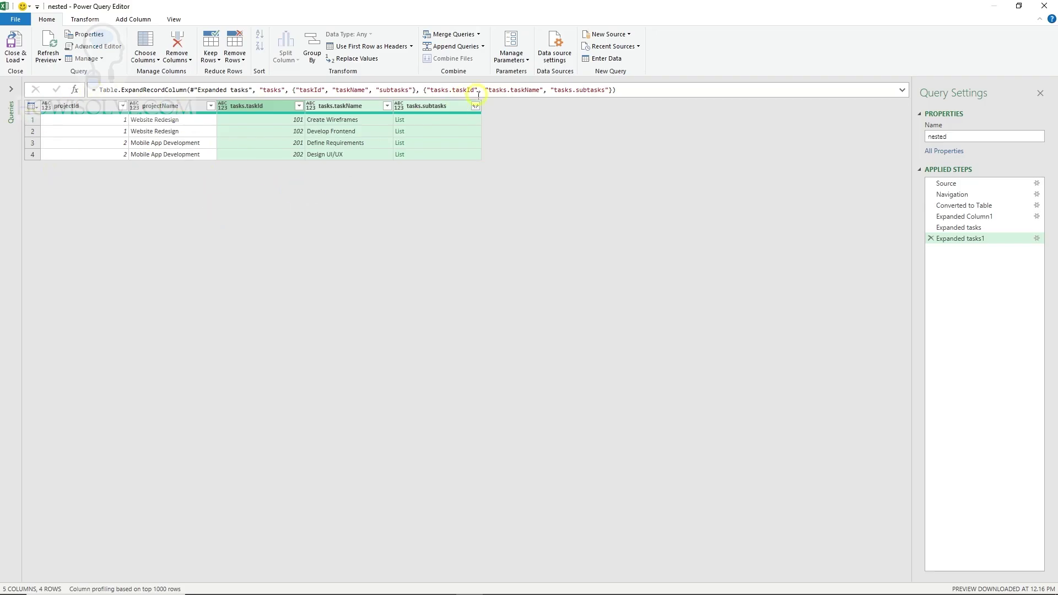
- Expand tasks.subtasks to new rows, then into subtaskId and subtaskName columns
click(475, 106)
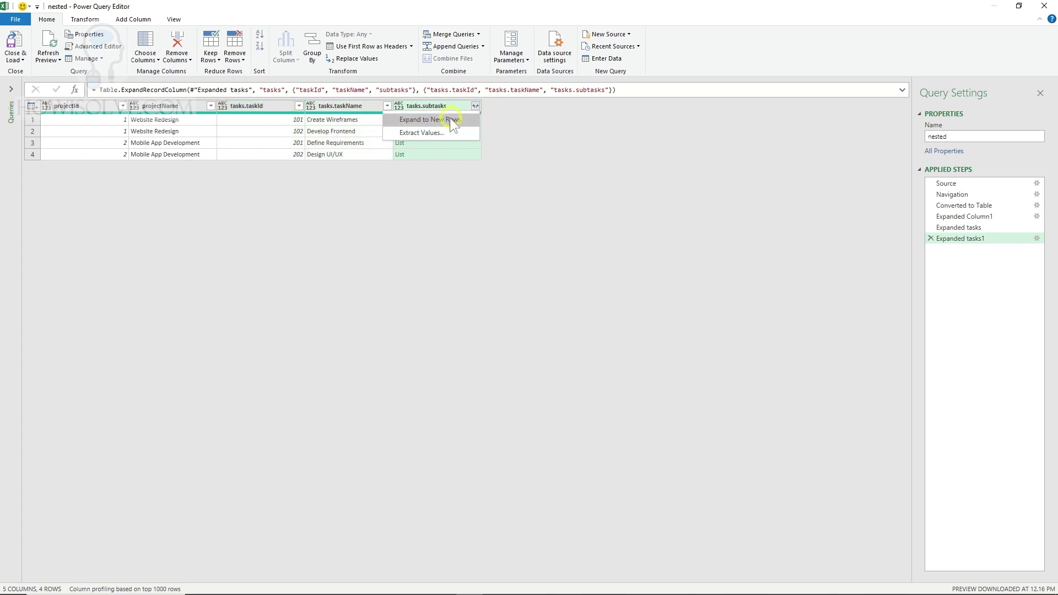
click(448, 119)
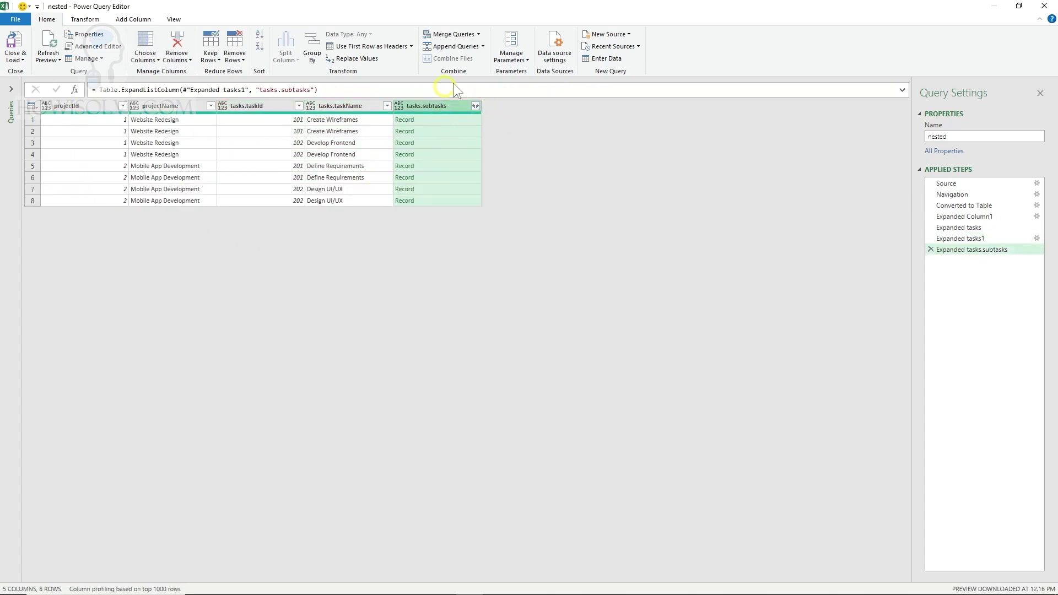
click(475, 106)
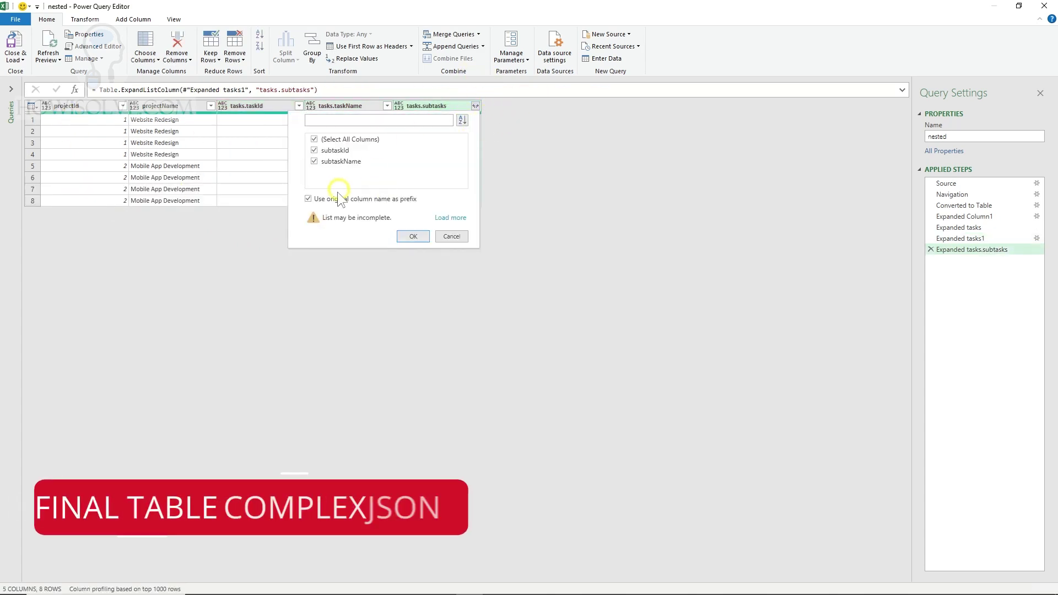
click(444, 219)
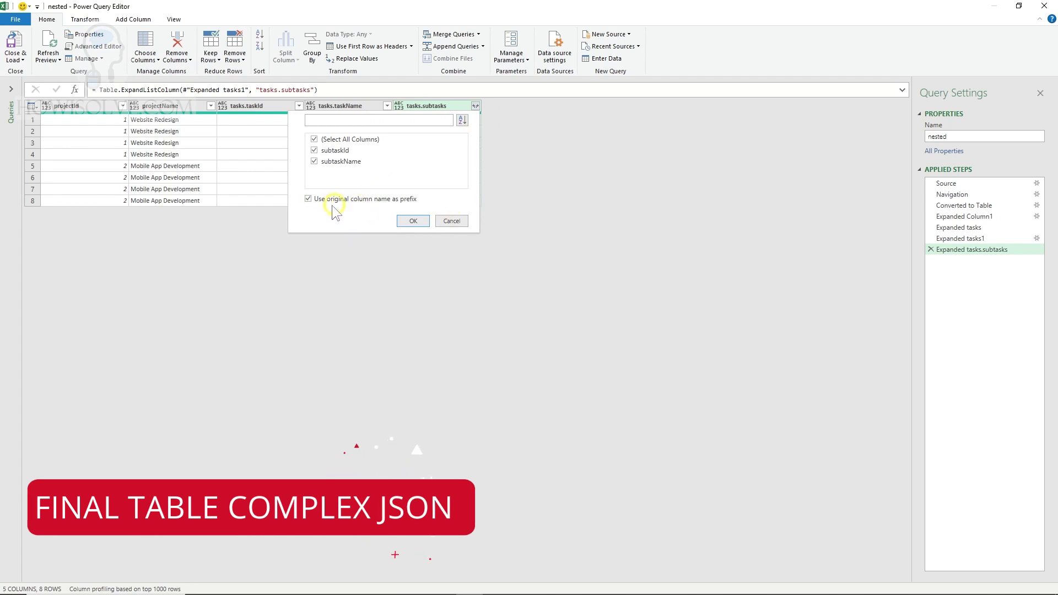
click(414, 220)
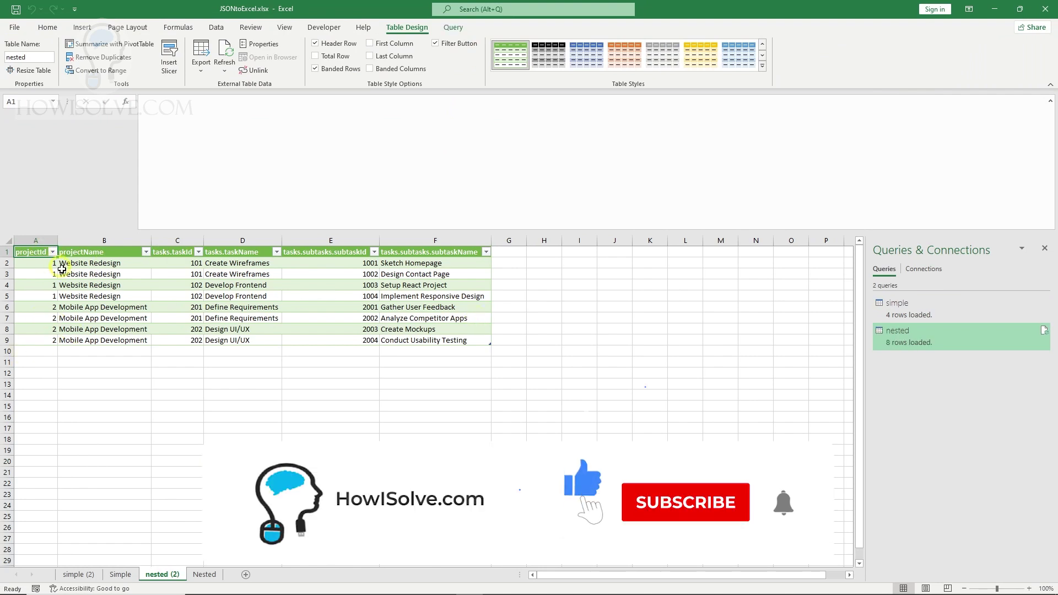
- Check the repeated project and task values in the loaded eight-row table
drag(67, 264, 238, 337)
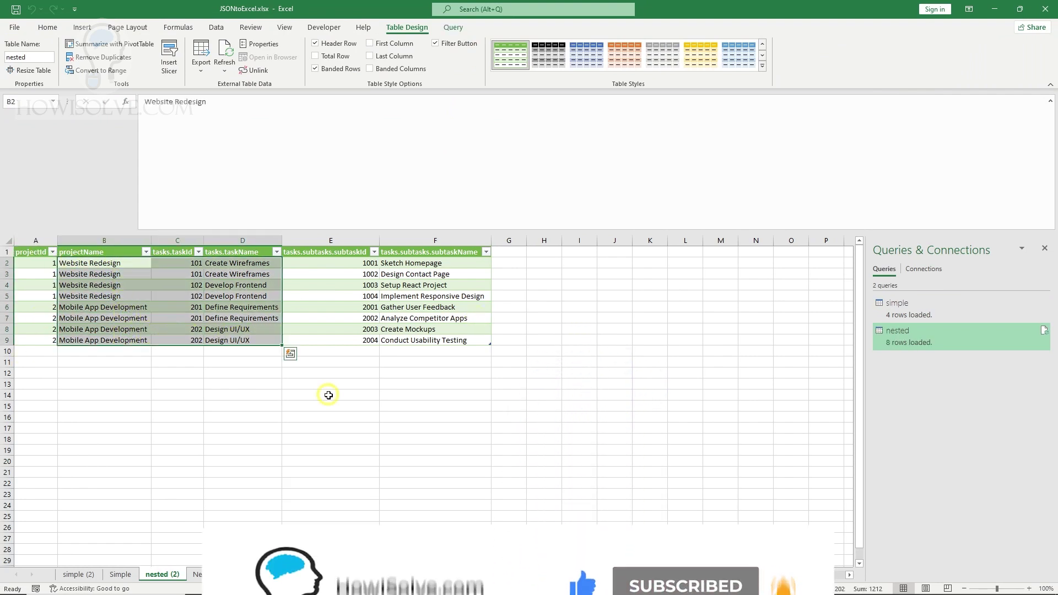
click(220, 428)
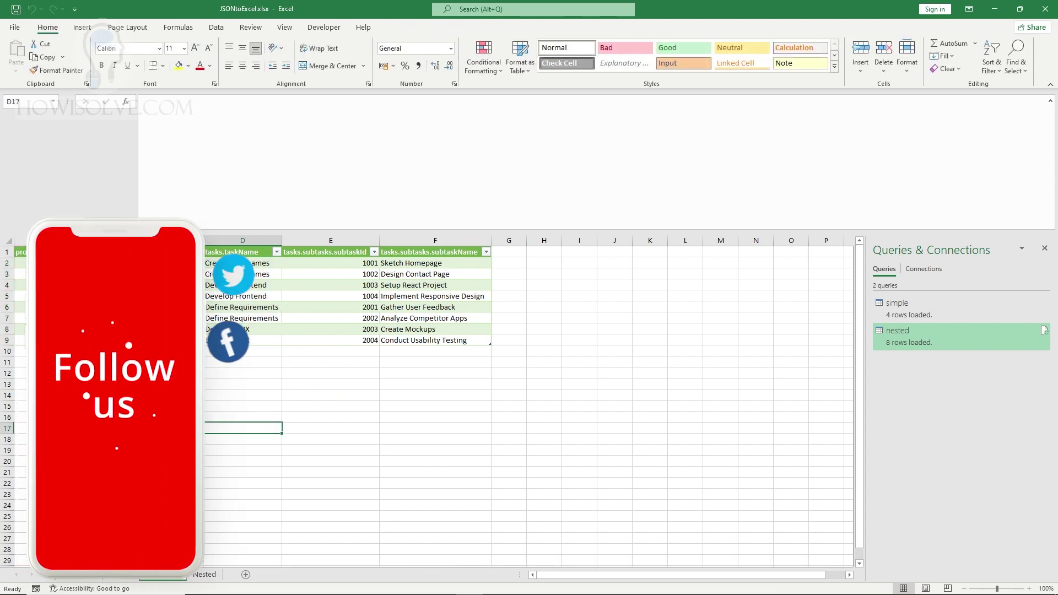